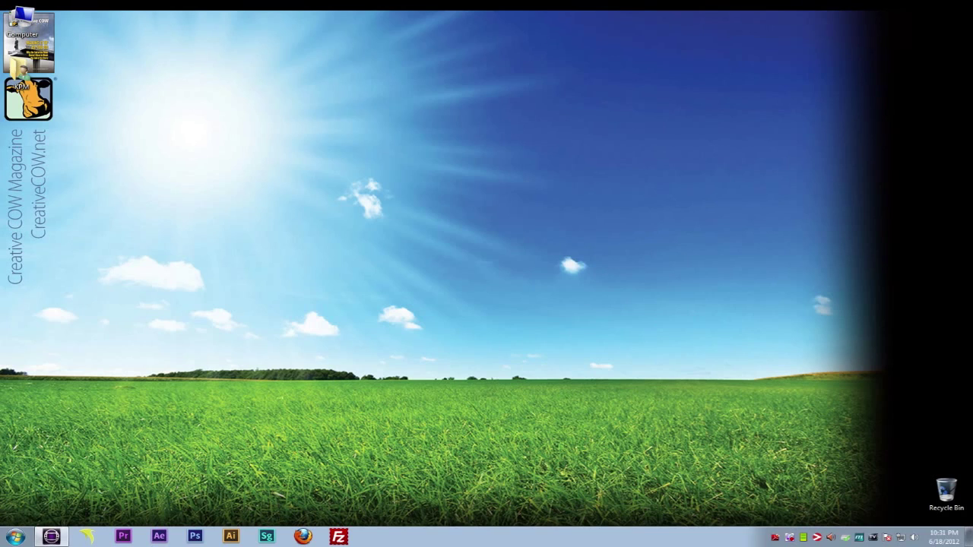
Step: Switch to Avid Symphony and display the project's settings list
key(alt+Tab)
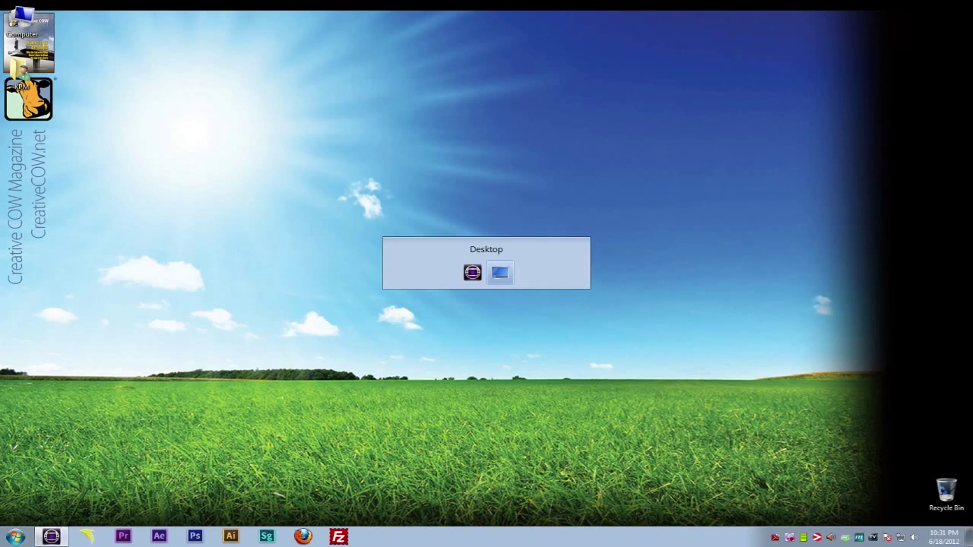
key(alt+Tab)
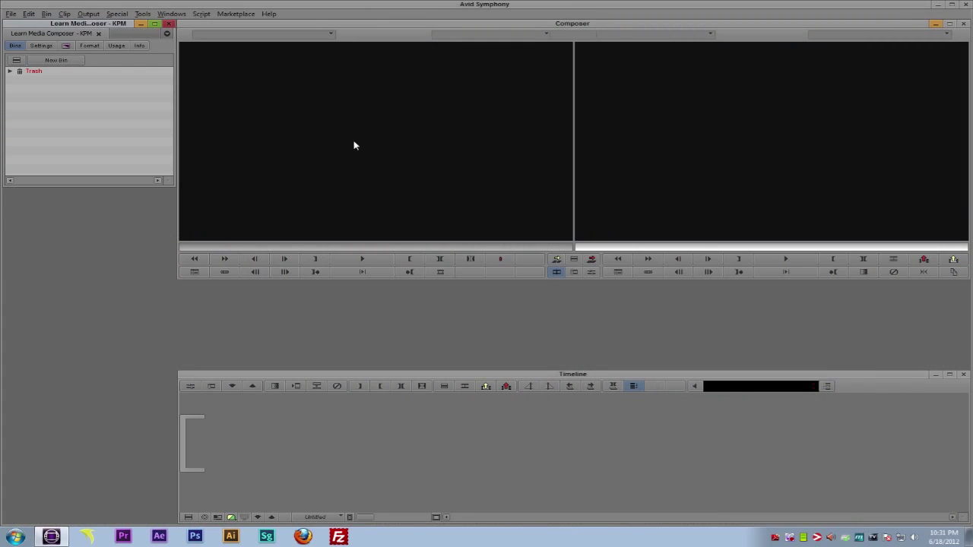
click(40, 45)
drag(166, 77, 169, 81)
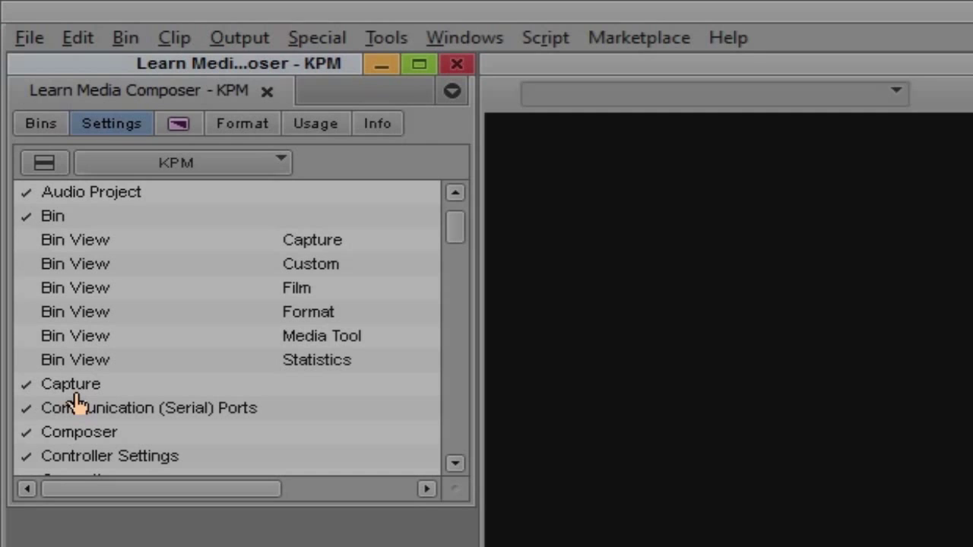
Step: Open the Capture tool and move its window over the Composer monitors
click(386, 38)
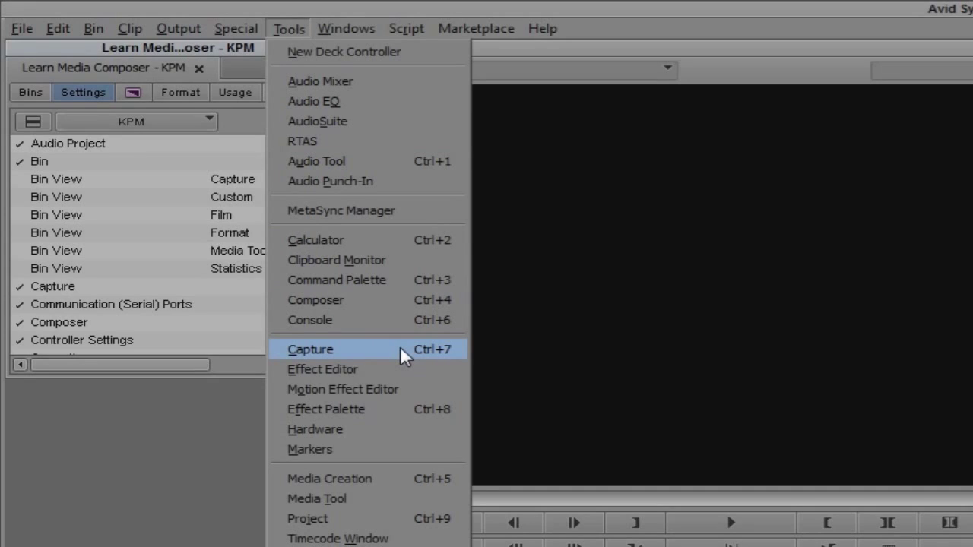
click(608, 326)
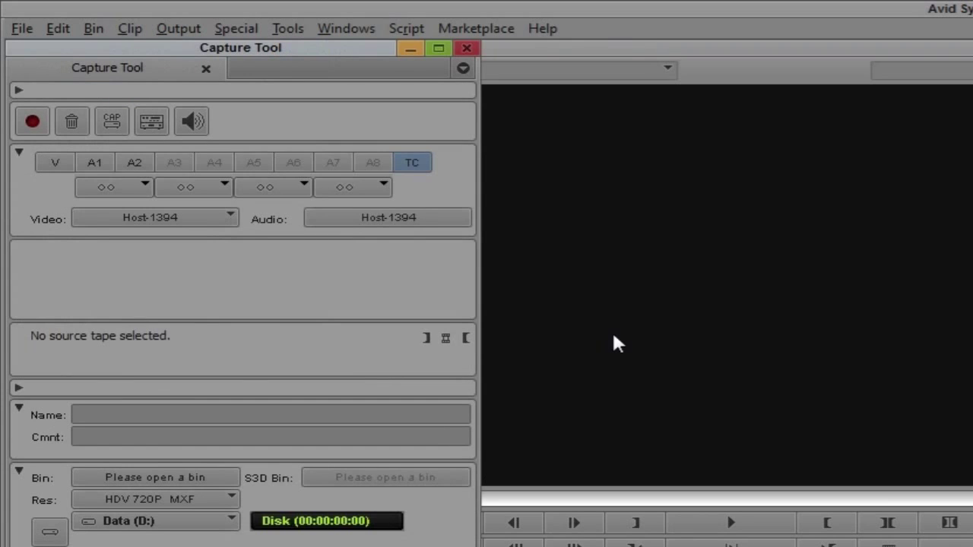
drag(281, 67, 812, 127)
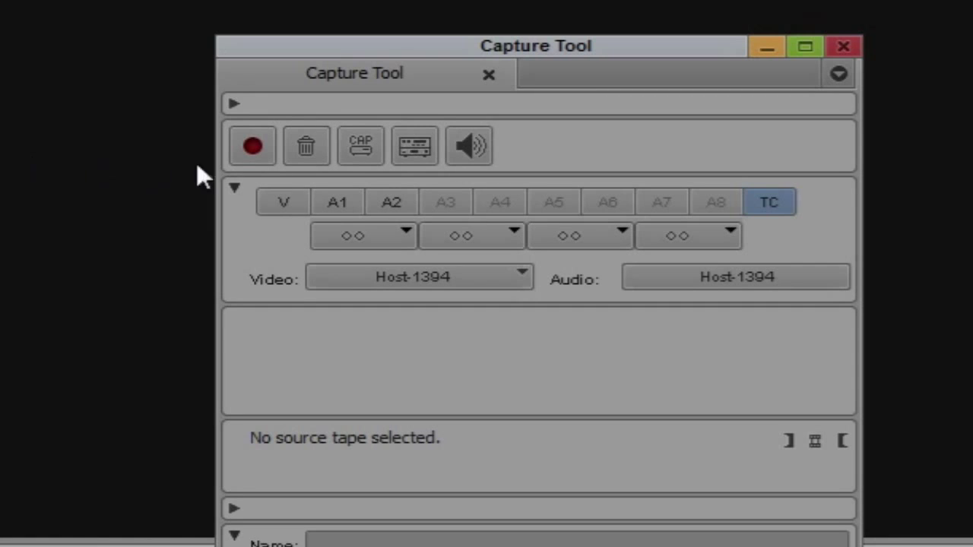
Step: Toggle the Capture tool to log mode and back, and turn deck control off and on again
click(358, 147)
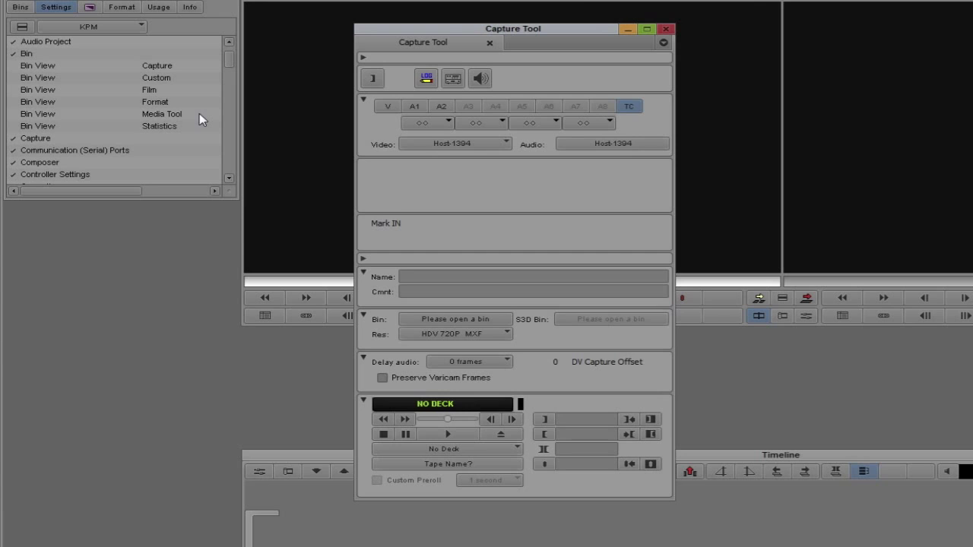
click(426, 78)
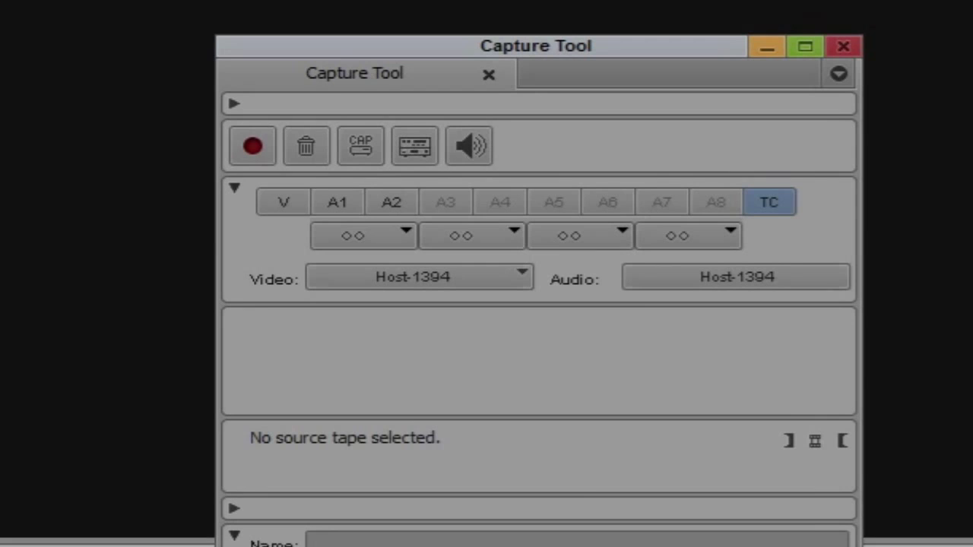
click(403, 156)
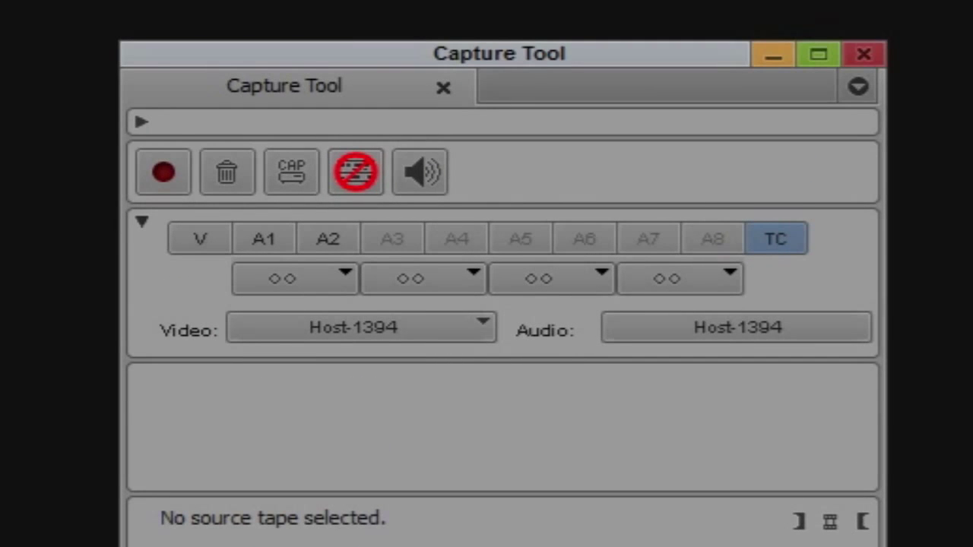
click(360, 183)
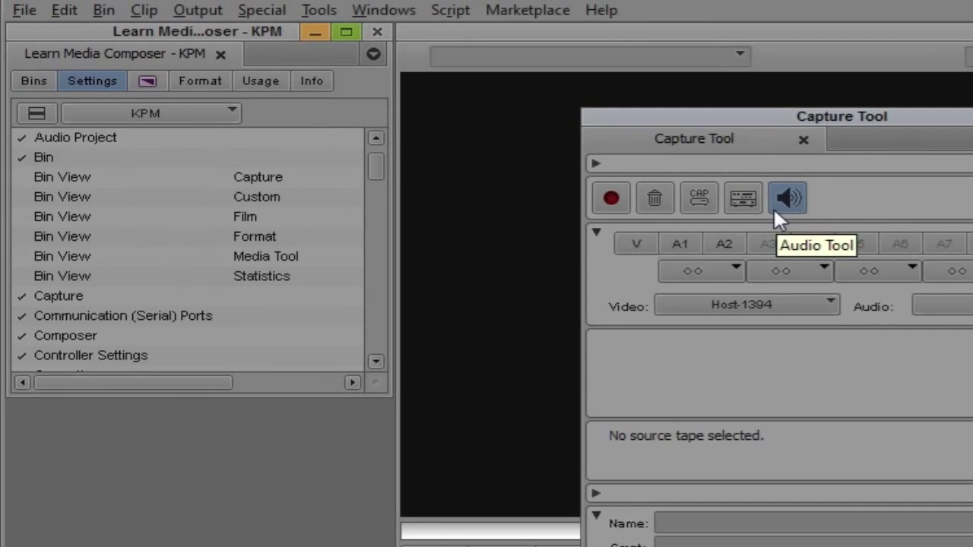
Step: Bring up the Audio tool twice to view its level meters, closing it each time
click(405, 196)
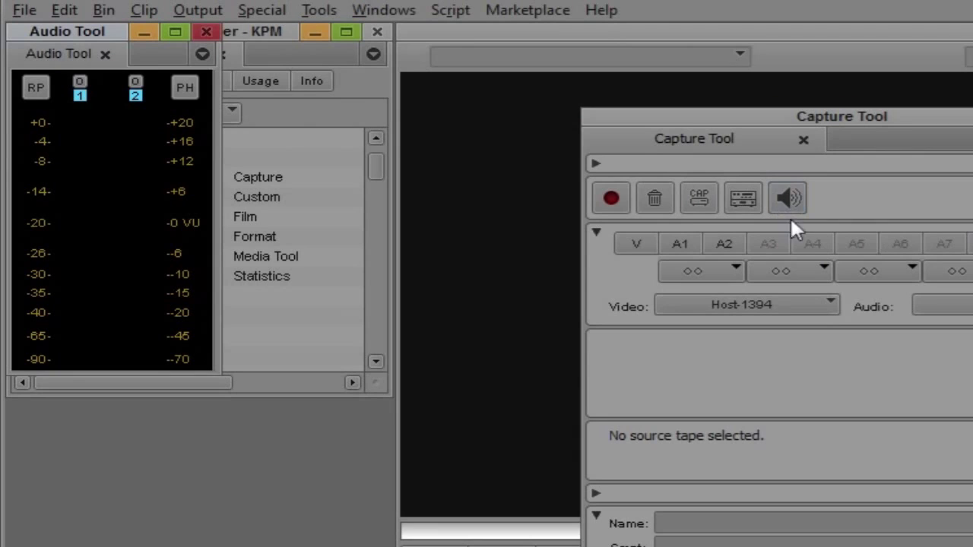
click(205, 32)
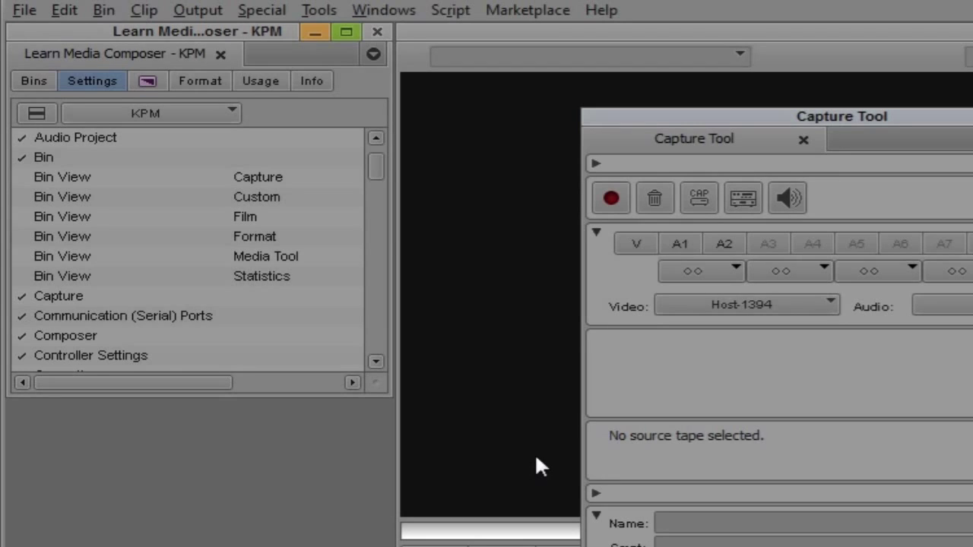
key(ctrl+1)
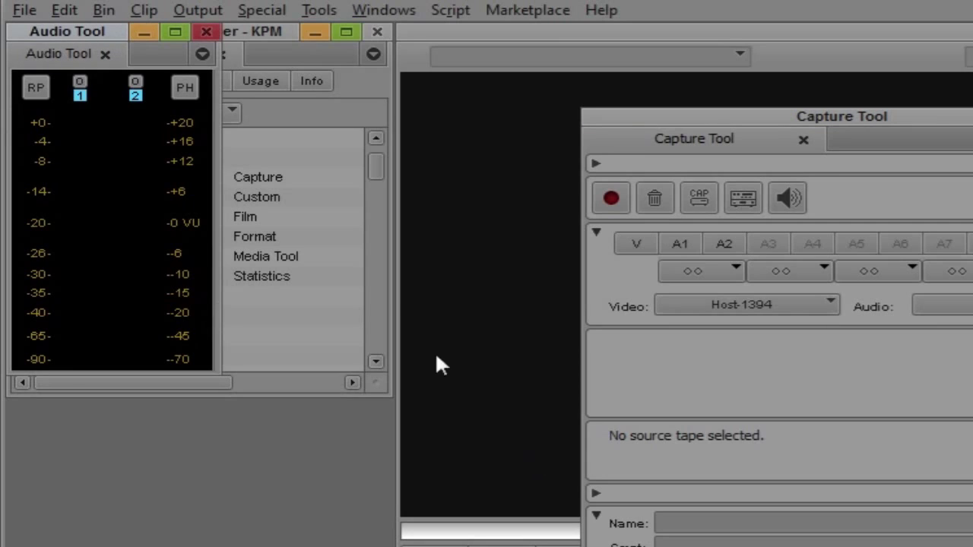
click(210, 29)
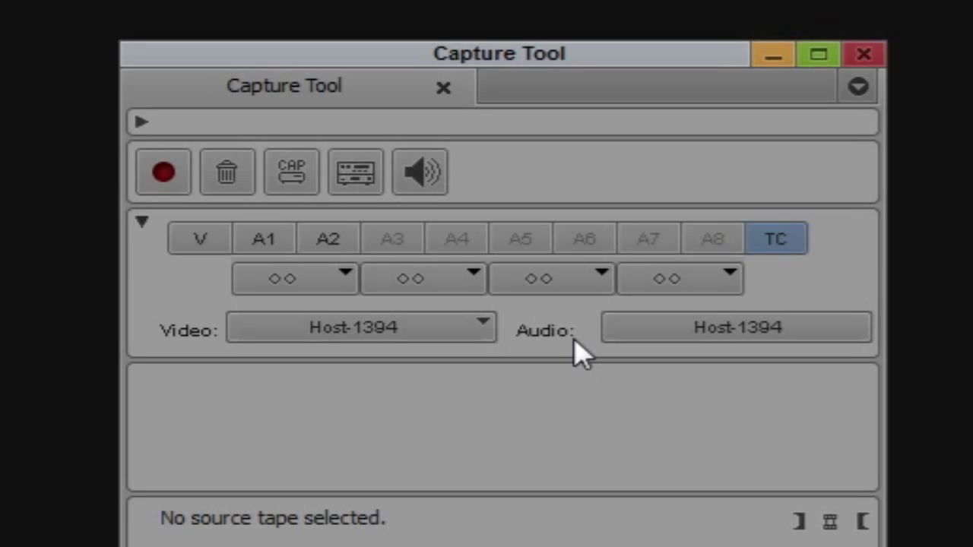
Step: Check the video input source choices and try to enable the V, A1 and A2 tracks for capture
click(472, 330)
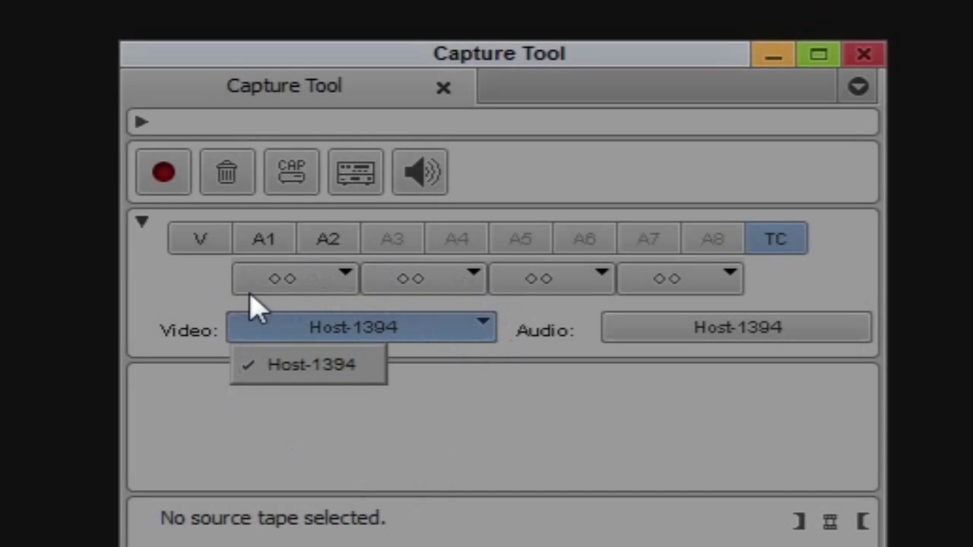
click(498, 414)
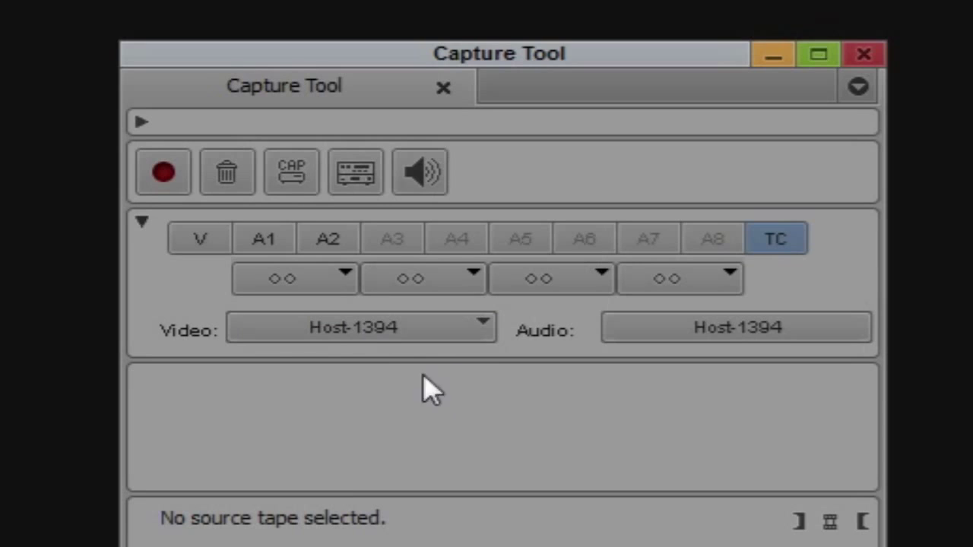
click(201, 245)
click(264, 243)
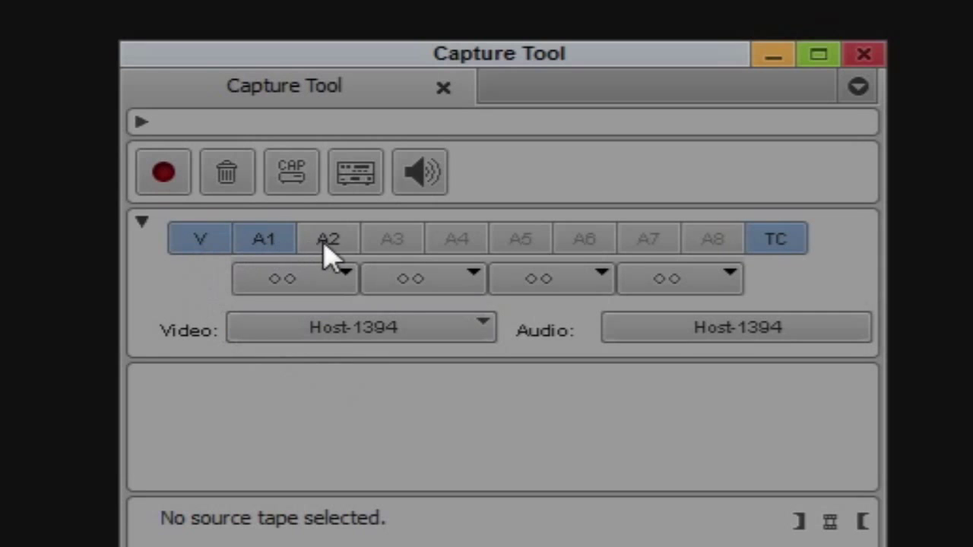
click(325, 245)
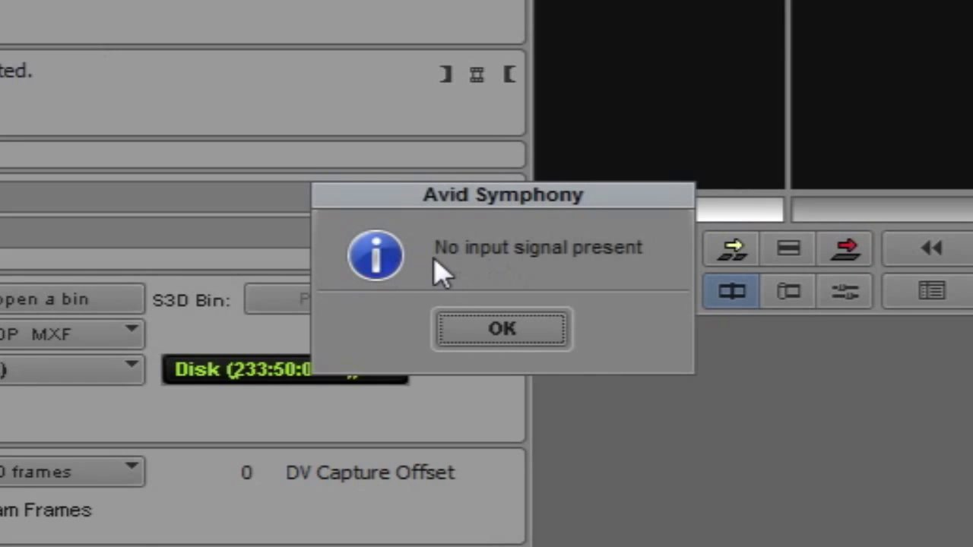
click(502, 335)
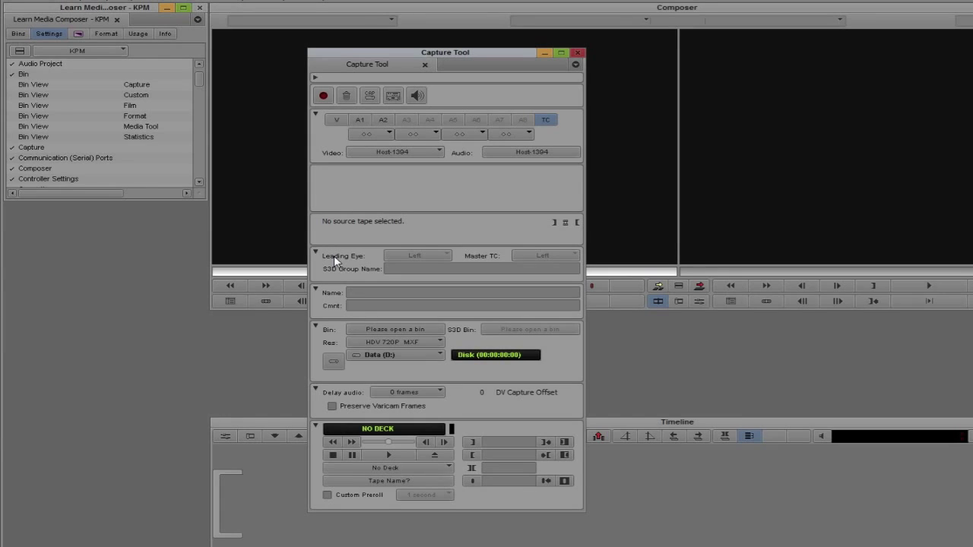
Step: Collapse the stereoscopic options in the Capture tool and make the clip name field active
click(314, 253)
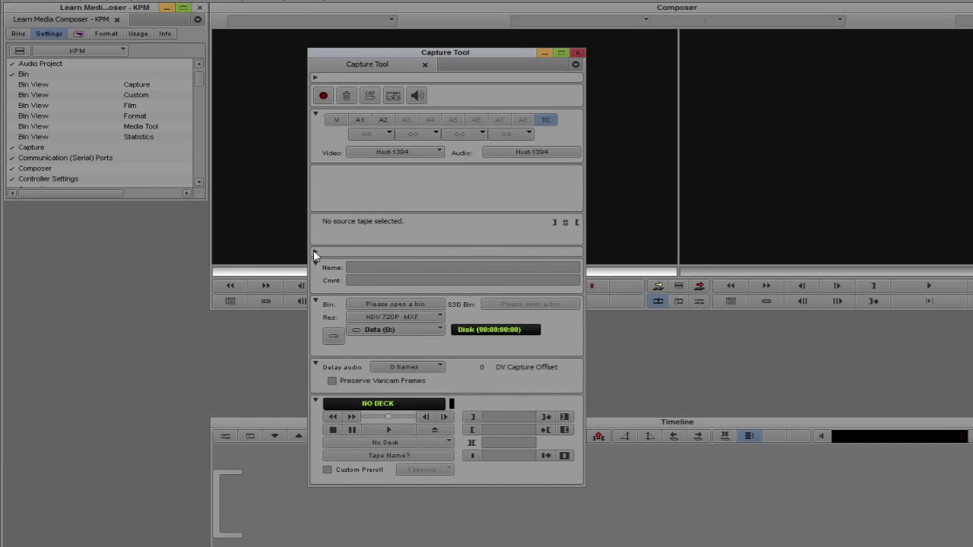
click(361, 268)
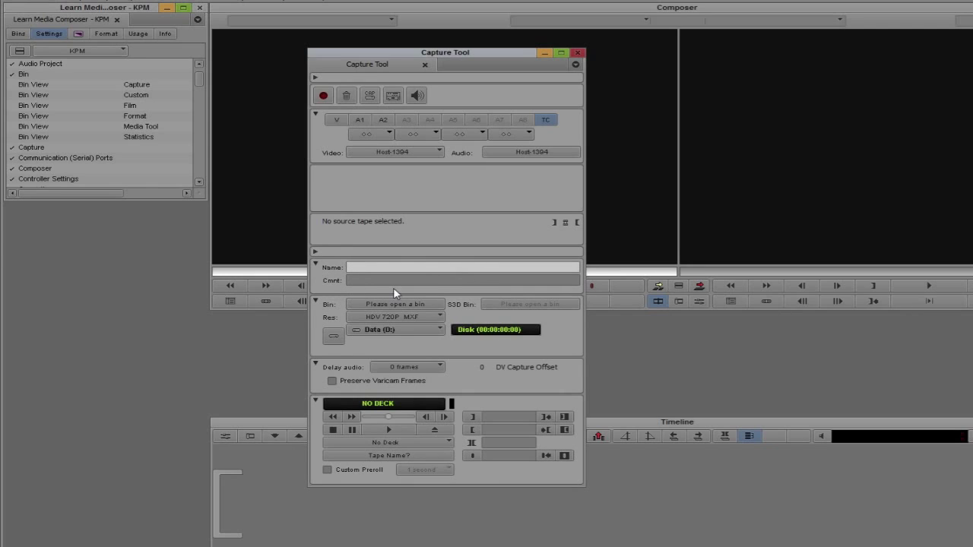
Step: Create a new bin named "Capture Bin" in the project and move the Capture tool clear of it
click(18, 33)
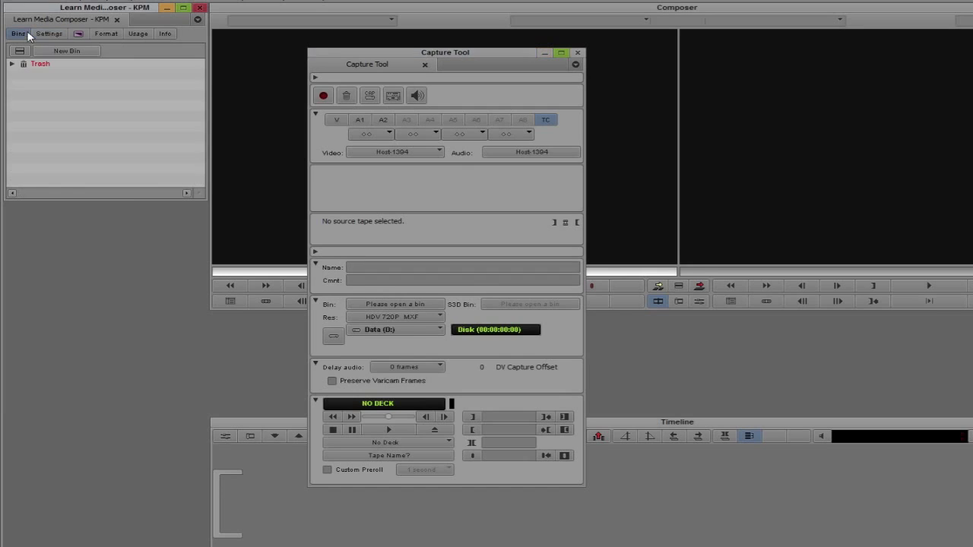
click(67, 50)
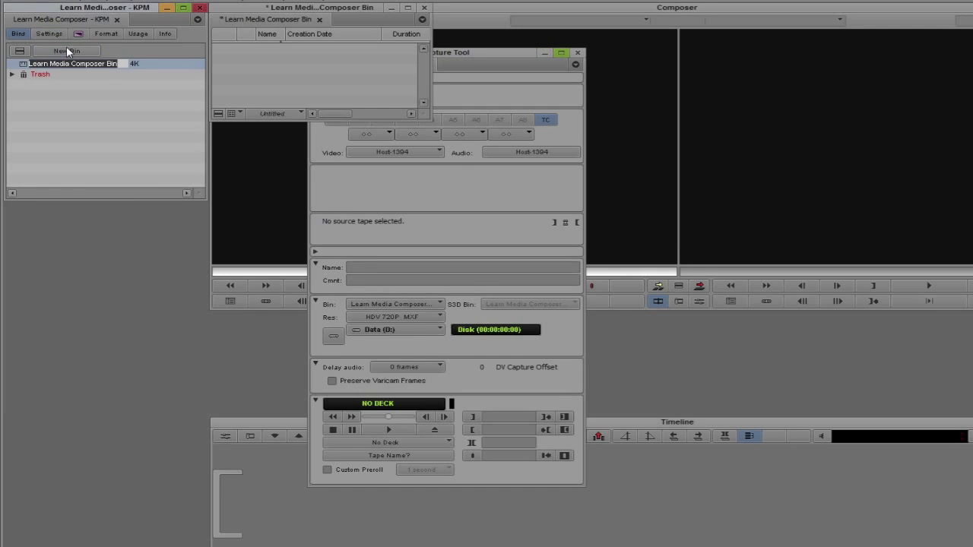
text(Capture Bin)
key(Return)
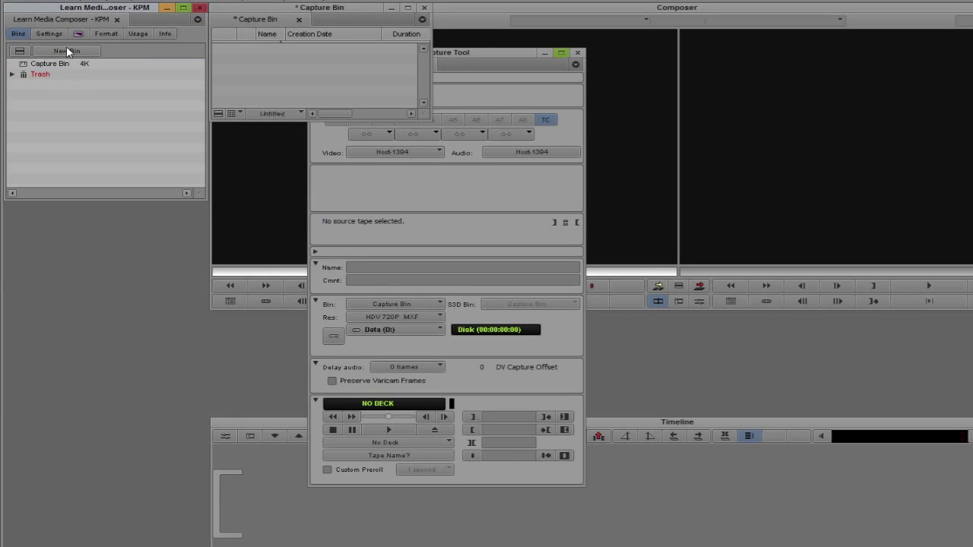
drag(455, 53, 595, 11)
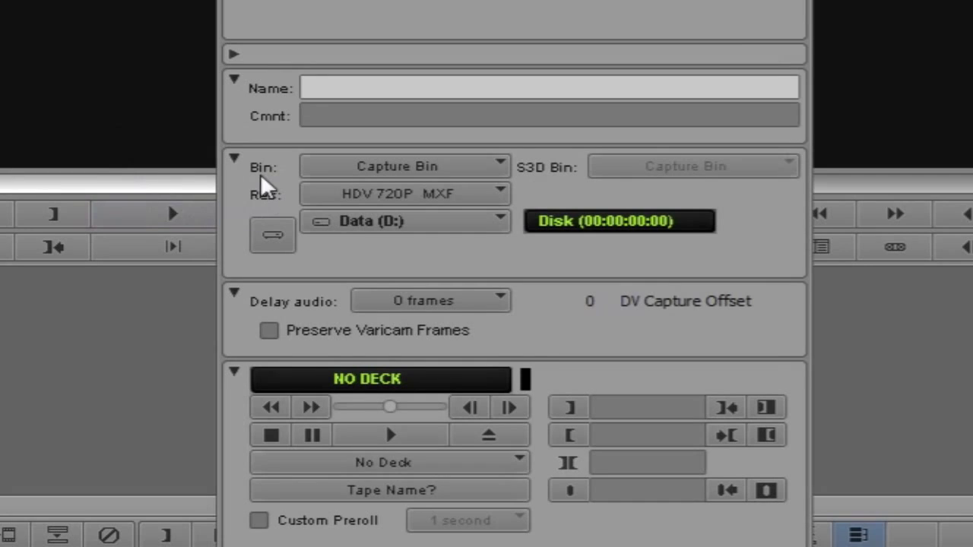
Step: Review the Capture tool's target bin, resolution and drive choices, keeping Capture Bin and HDV 720P MXF
click(496, 175)
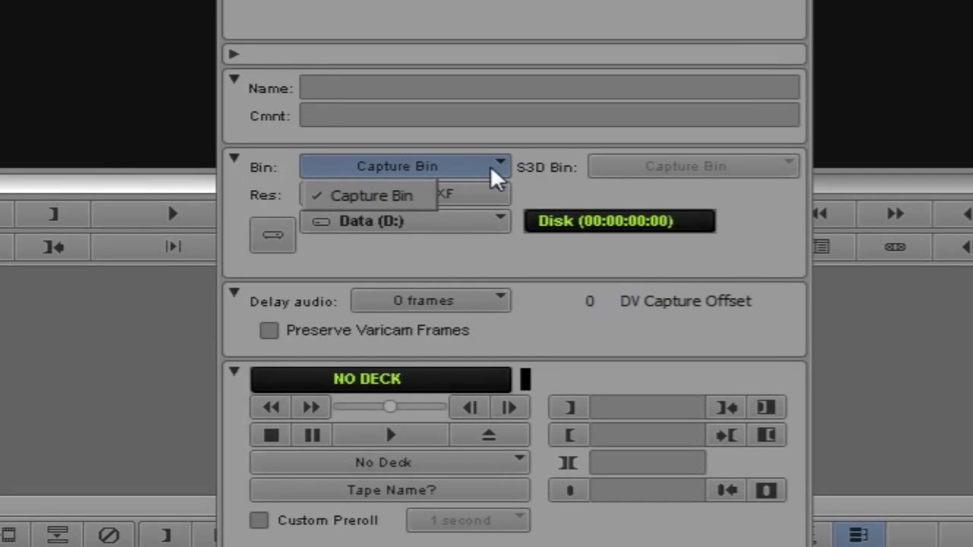
click(408, 198)
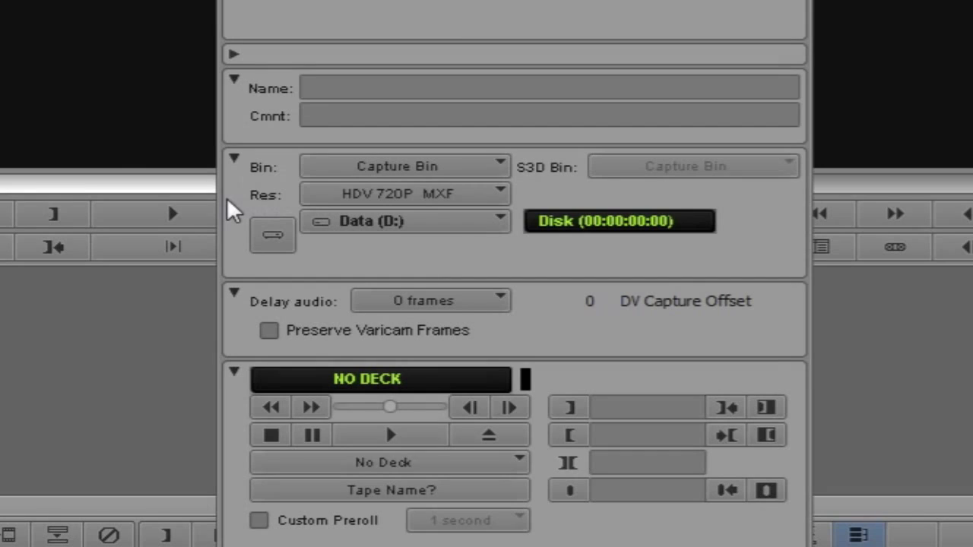
click(496, 198)
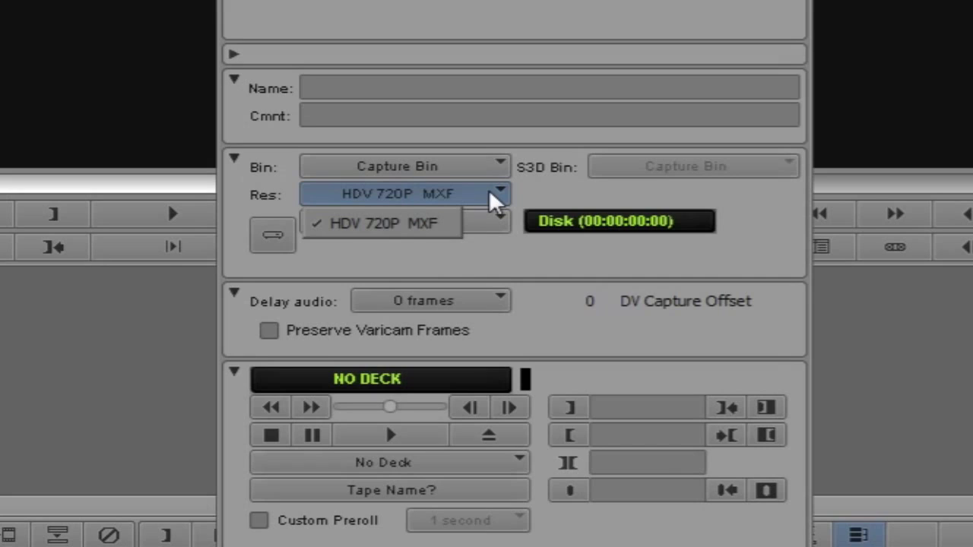
click(444, 223)
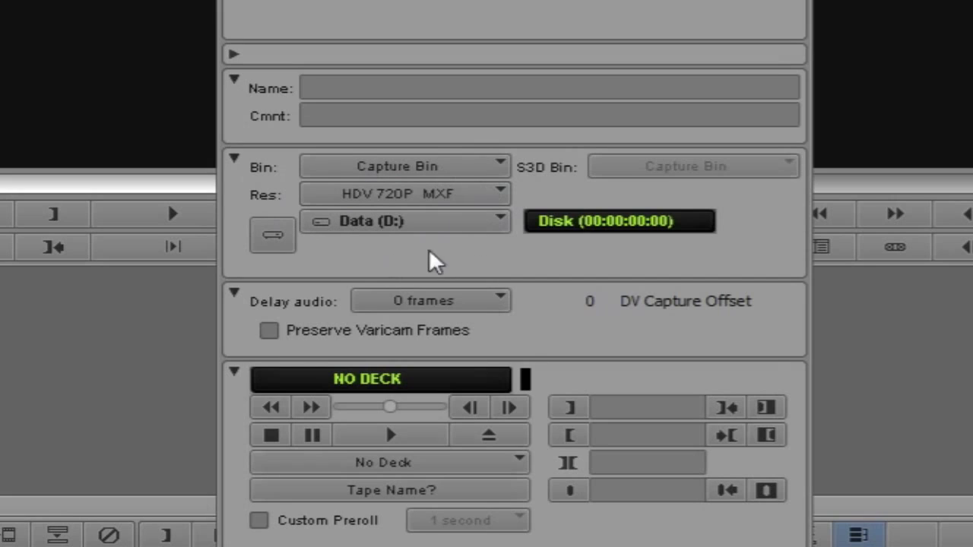
click(496, 226)
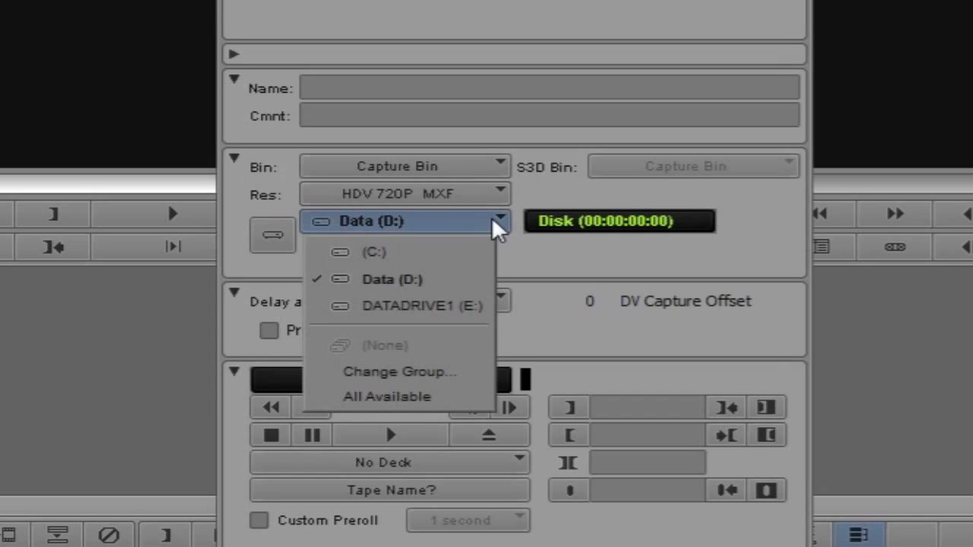
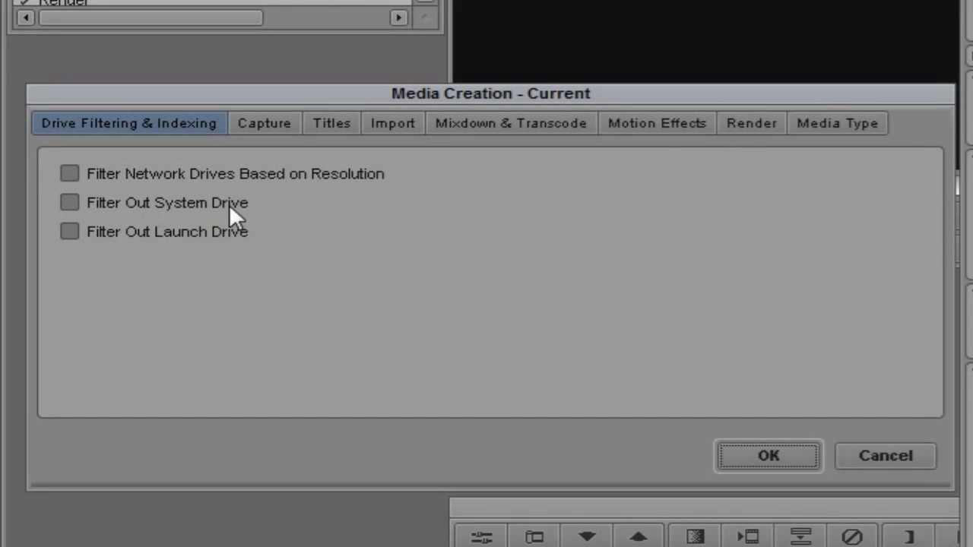
Step: Filter out the system and launch drives in the Media Creation settings and set the capture video drive to DATADRIVE1 (E:)
click(69, 201)
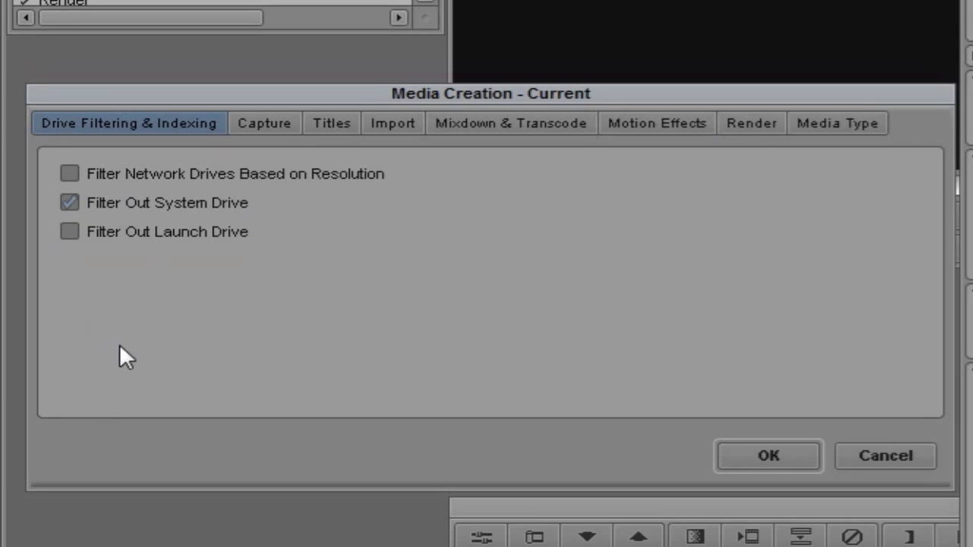
click(70, 232)
click(259, 128)
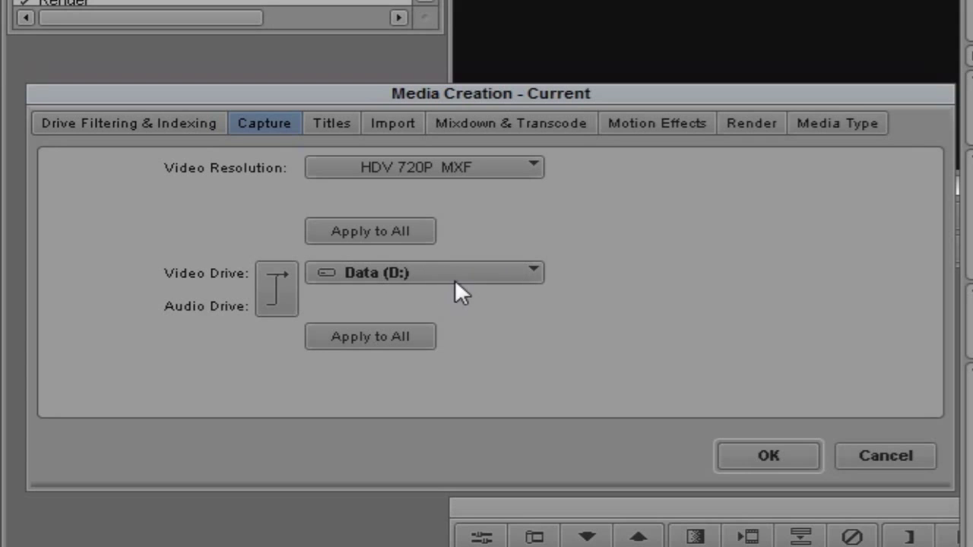
click(510, 275)
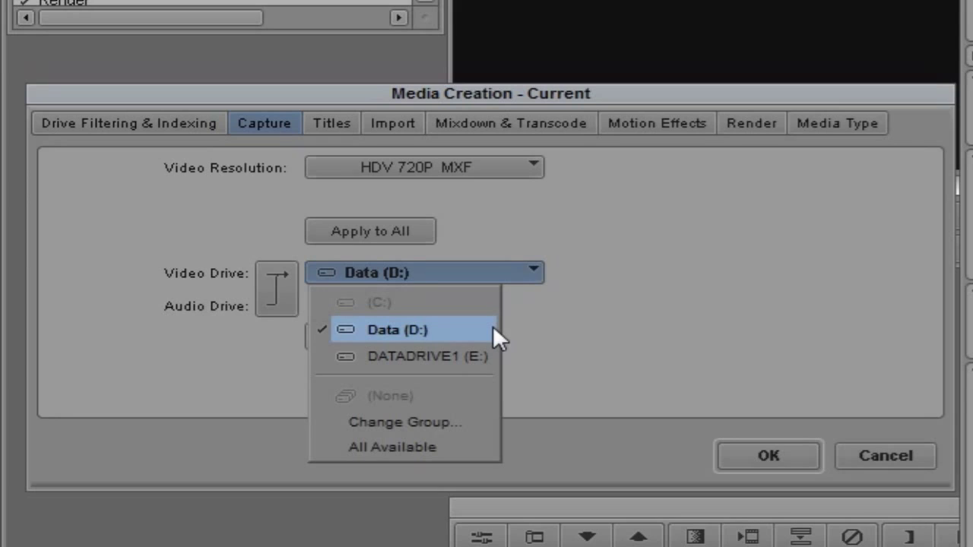
click(474, 354)
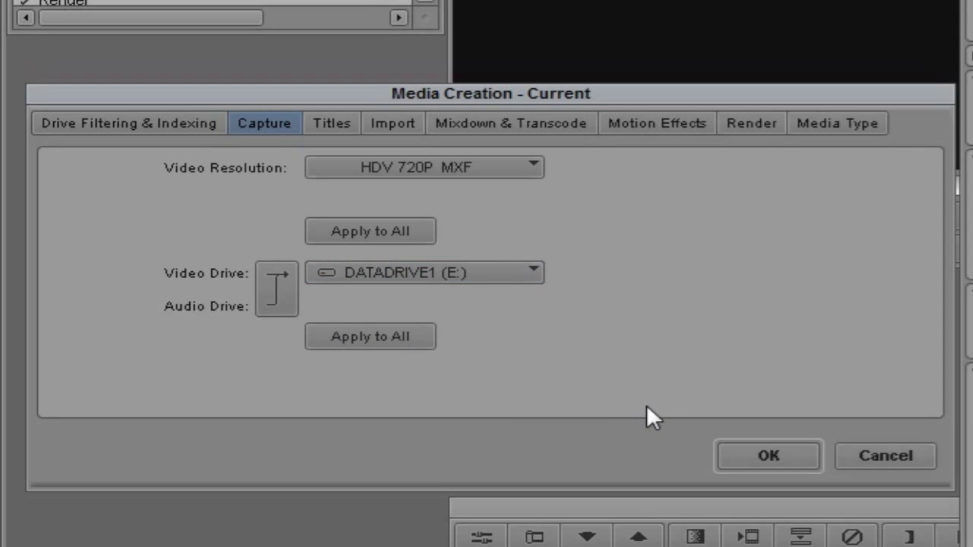
Step: Compare the Titles and Import settings, and apply the capture resolution HDV 720P MXF and drive DATADRIVE1 (E:) to all media creation categories
click(332, 125)
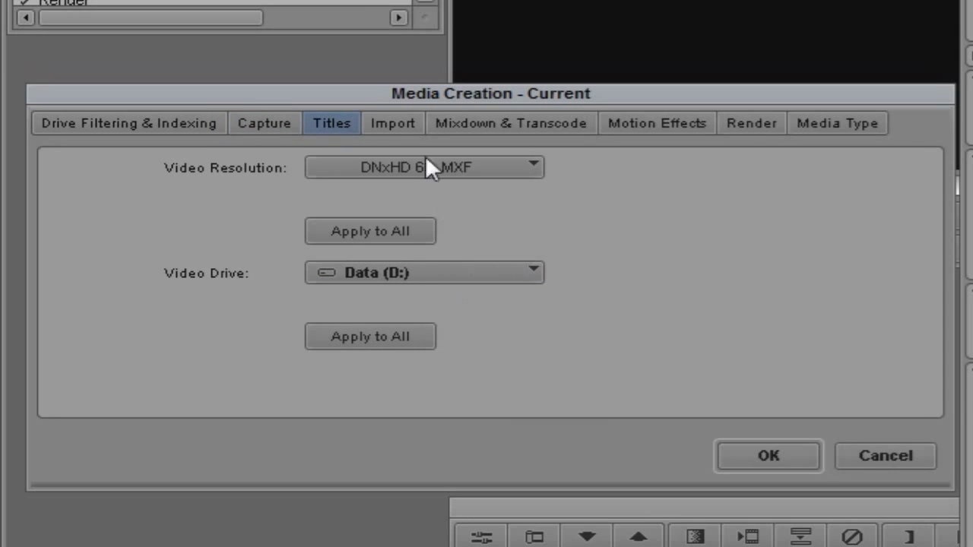
click(390, 126)
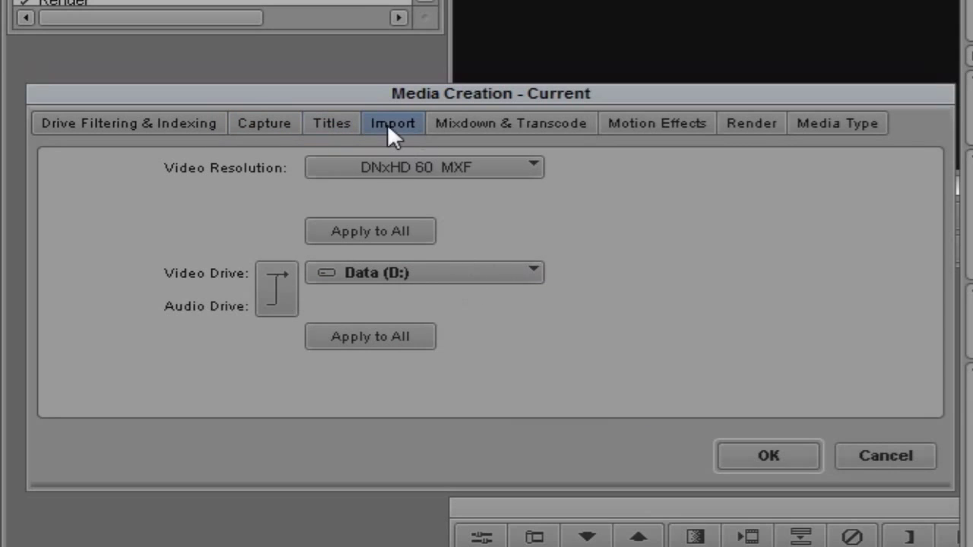
click(280, 129)
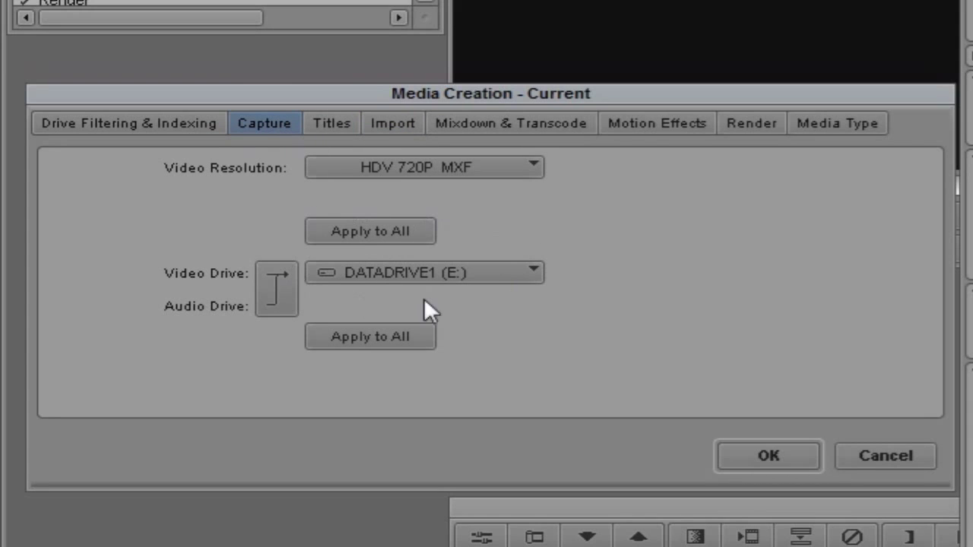
click(388, 232)
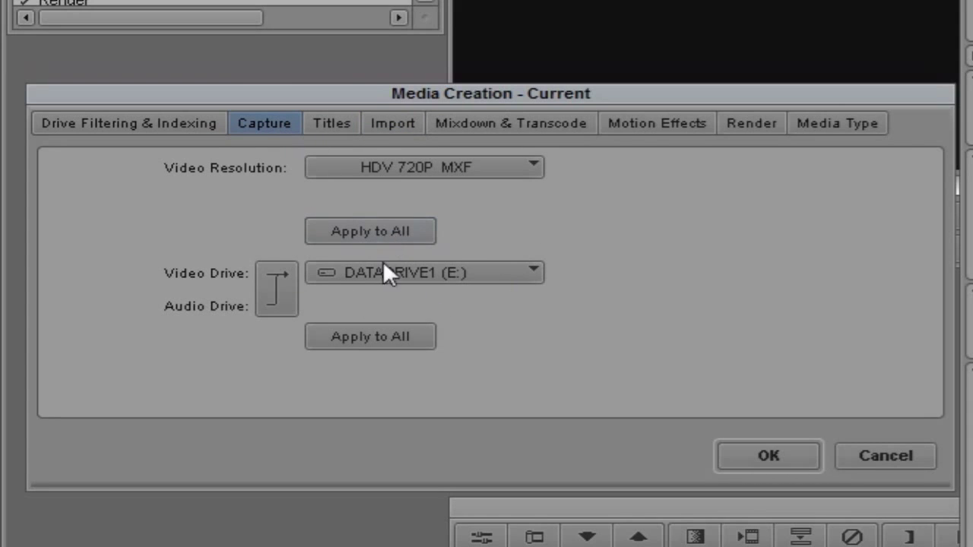
Step: Check the resolution, drive and file format in the Titles, Import, Mixdown & Transcode, Motion Effects, Render and Media Type settings
click(337, 126)
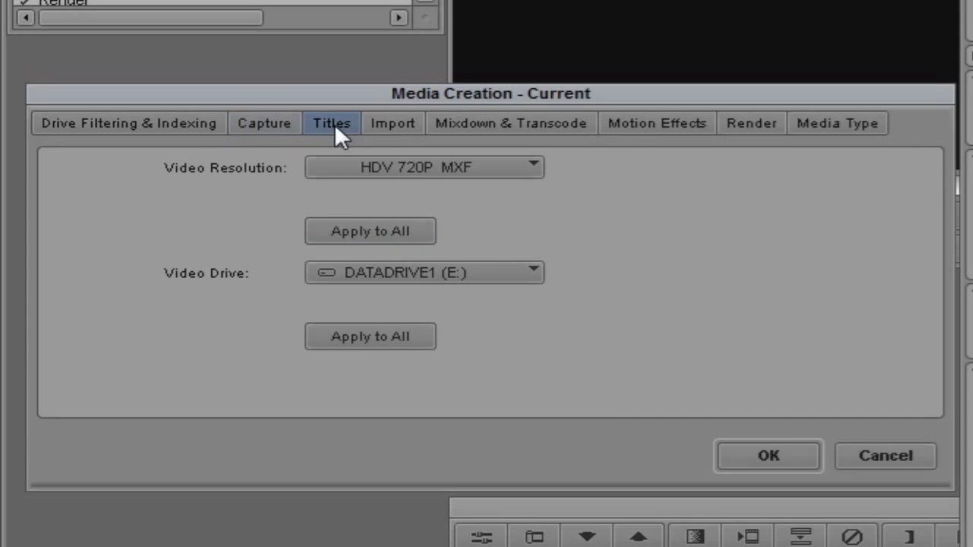
click(376, 126)
click(477, 128)
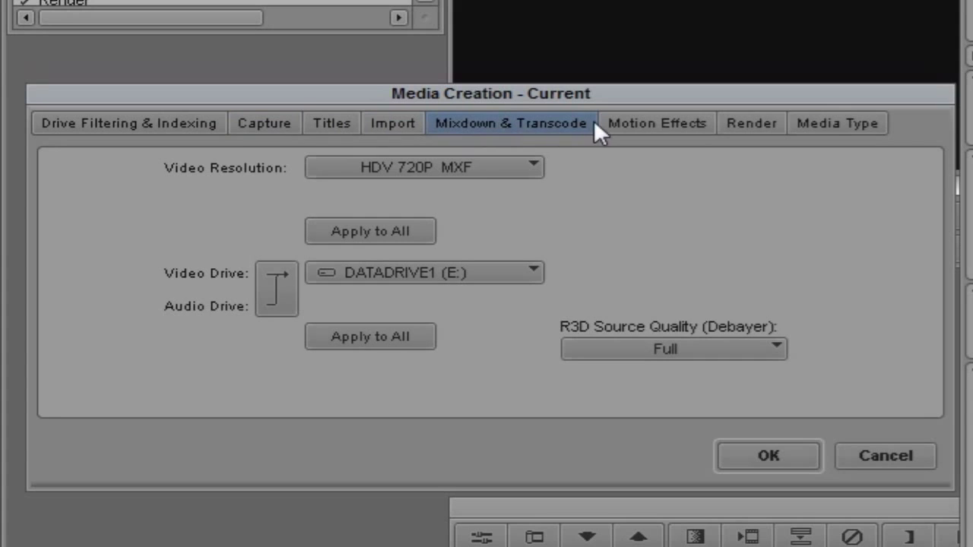
click(643, 123)
click(771, 123)
click(832, 127)
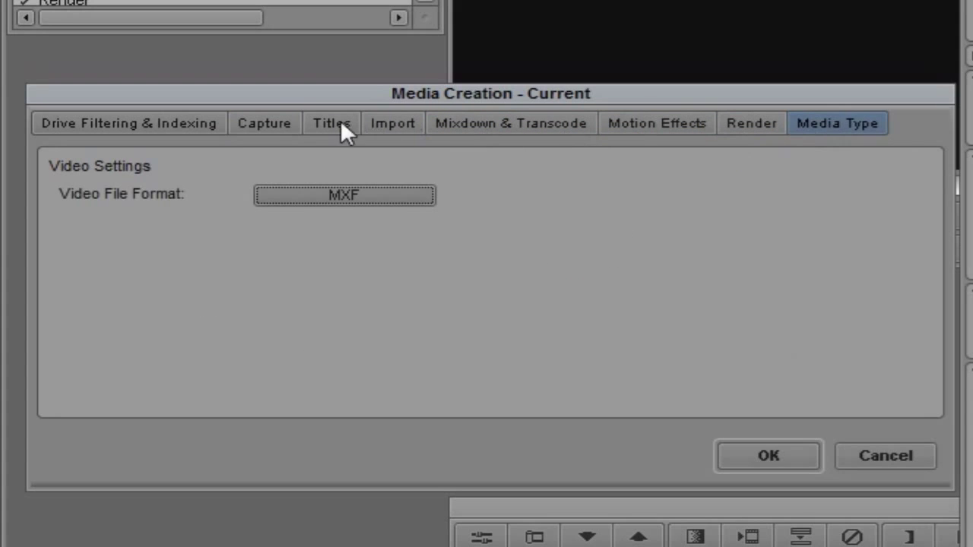
Step: Try separate video and audio drives in the capture settings, return to a single shared drive and accept the Media Creation settings
click(266, 128)
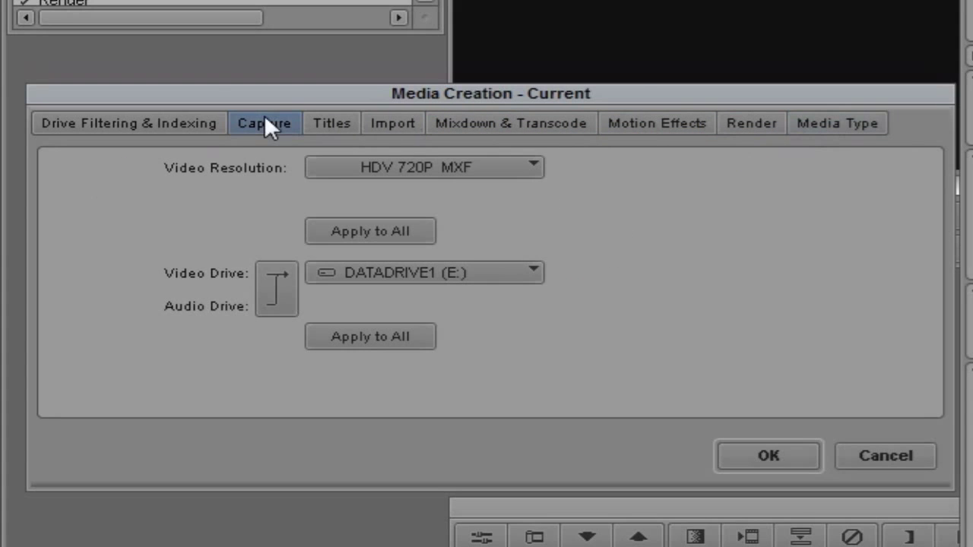
click(279, 285)
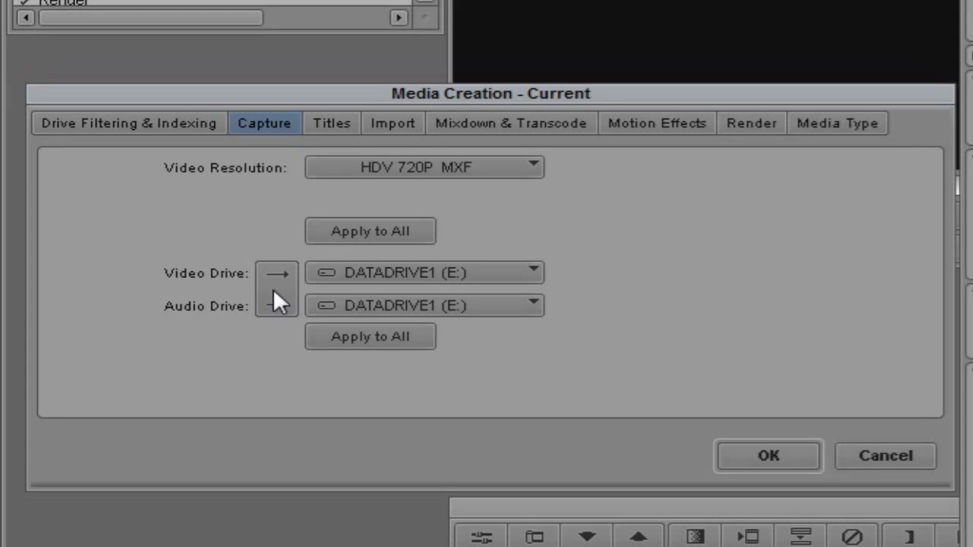
click(274, 292)
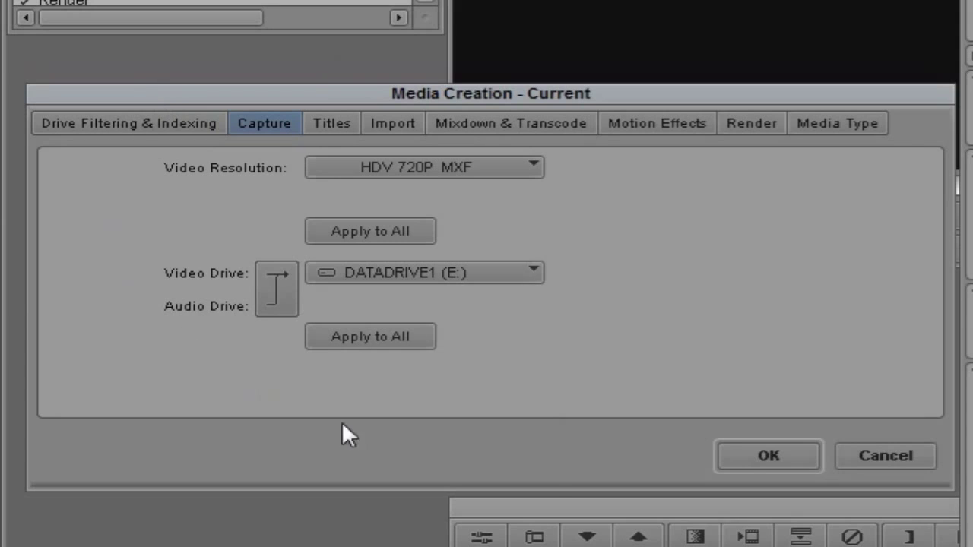
click(740, 456)
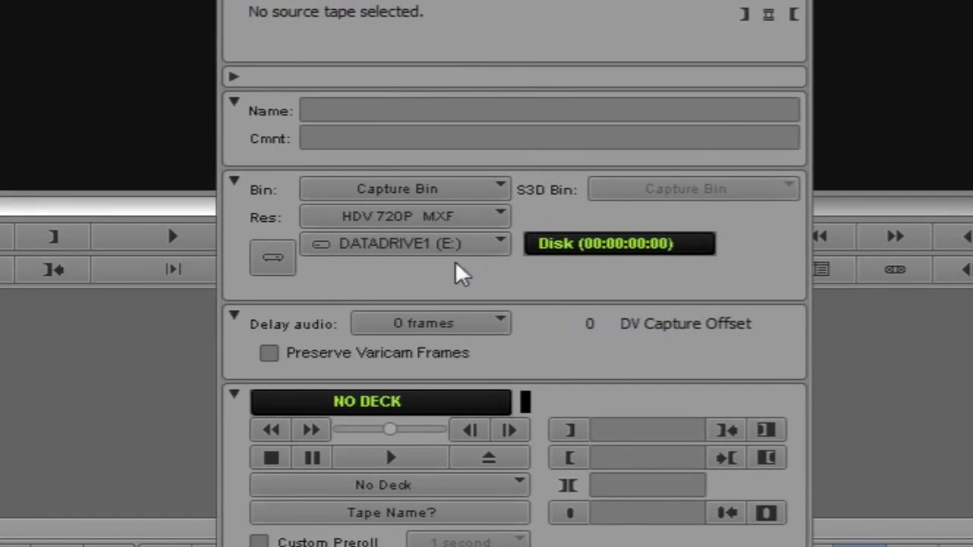
Step: Try the Capture tool's dual drives mode and return to single drive mode
click(271, 262)
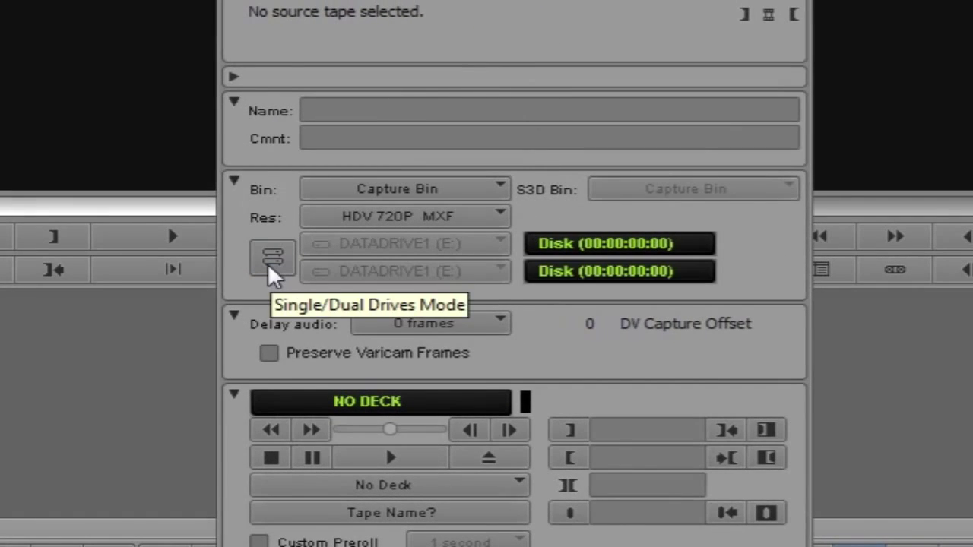
click(272, 262)
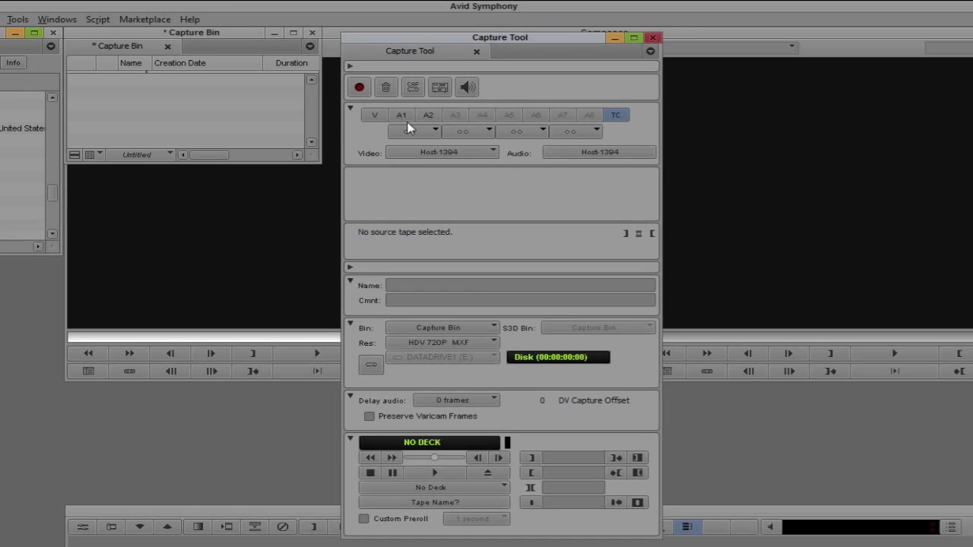
Step: Enable tracks V, A1 and A2 in the Capture tool to check the remaining capture time on DATADRIVE1 (E:), and dismiss the signal message
click(375, 114)
click(402, 115)
click(428, 115)
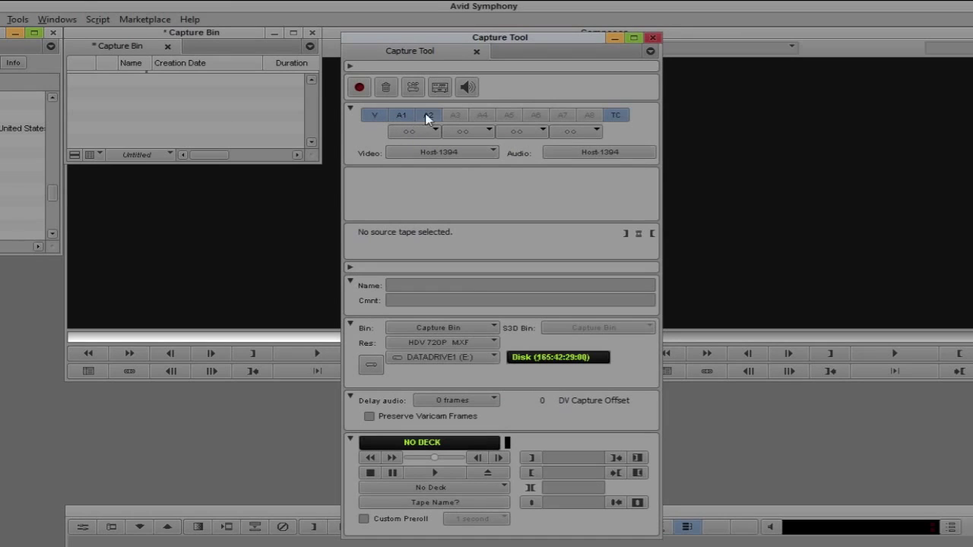
drag(442, 328, 523, 190)
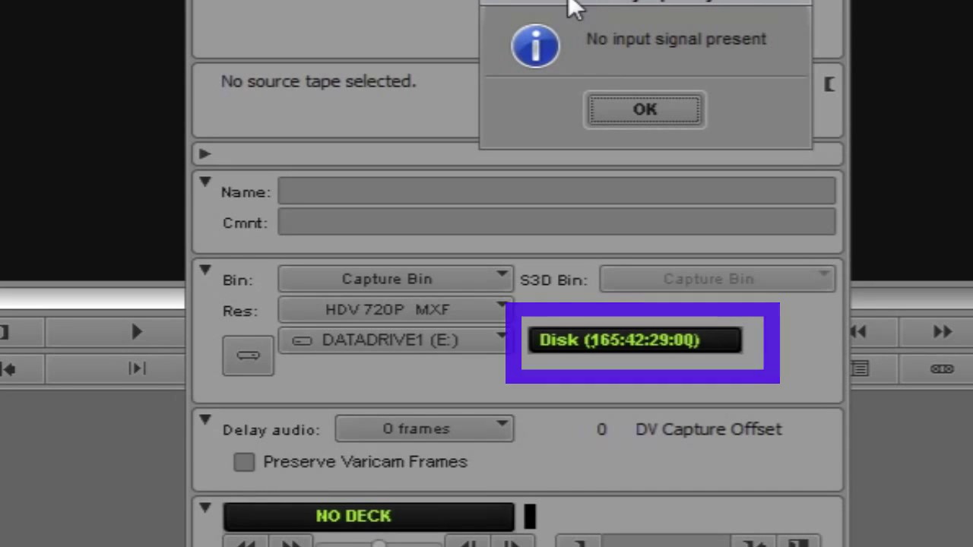
click(638, 106)
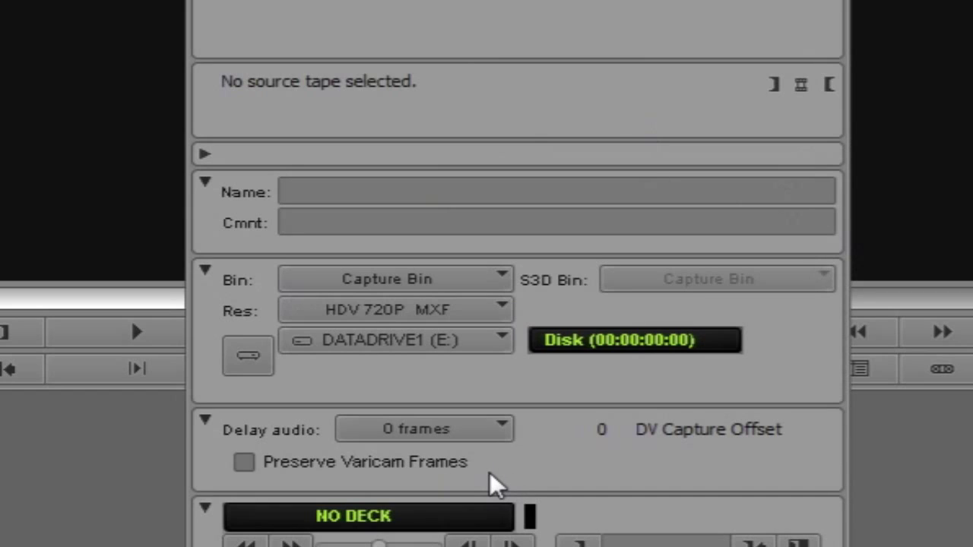
Step: Set the Capture tool's target drive to Data (D:) and check its remaining capture time, moving the signal message aside and dismissing it
click(459, 348)
click(439, 410)
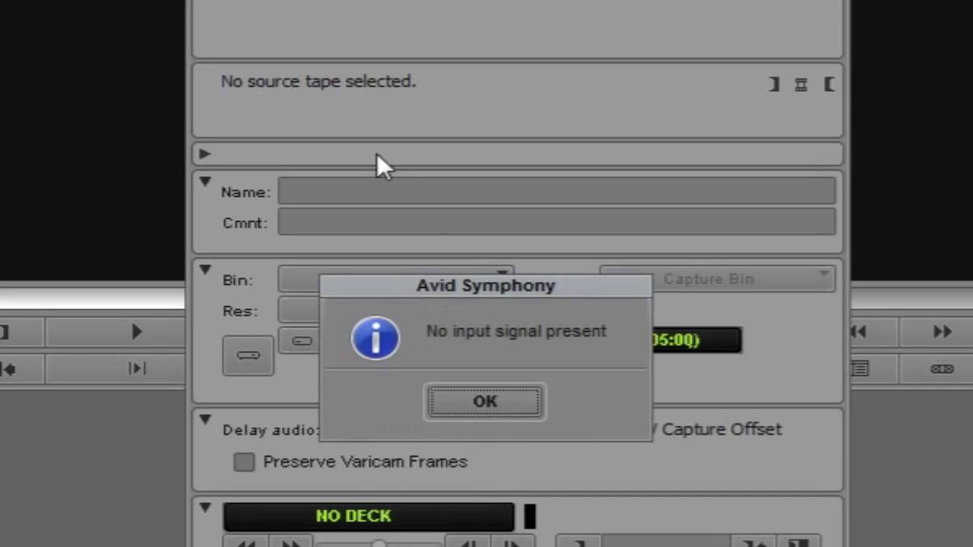
drag(436, 296, 675, 0)
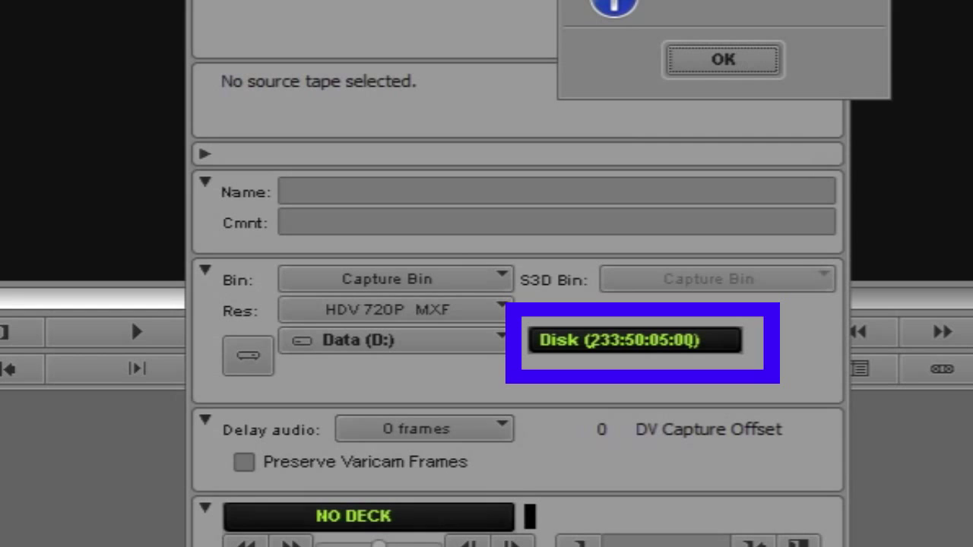
click(717, 67)
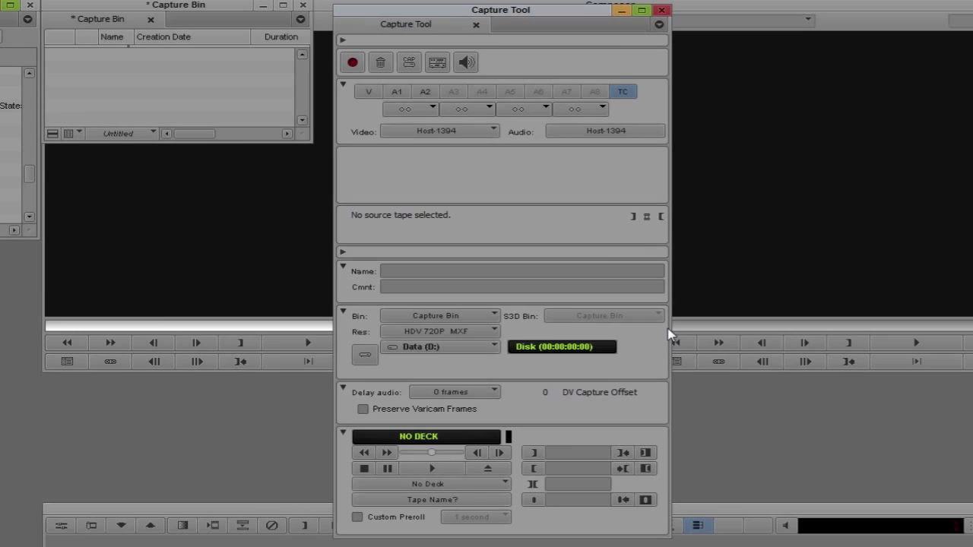
Step: Switch deck control off and on to compare the timecode source controls, and review the deck choices while keeping No Deck
click(437, 64)
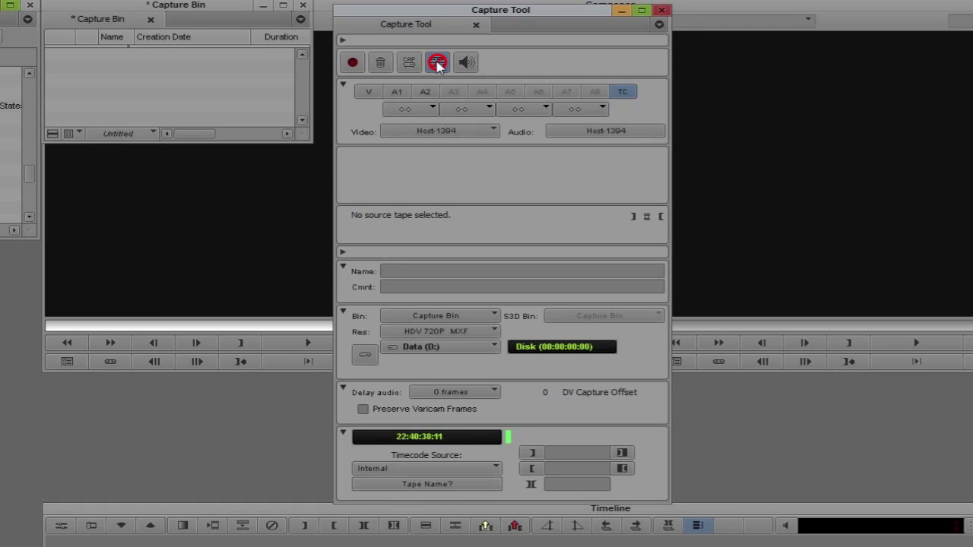
click(438, 63)
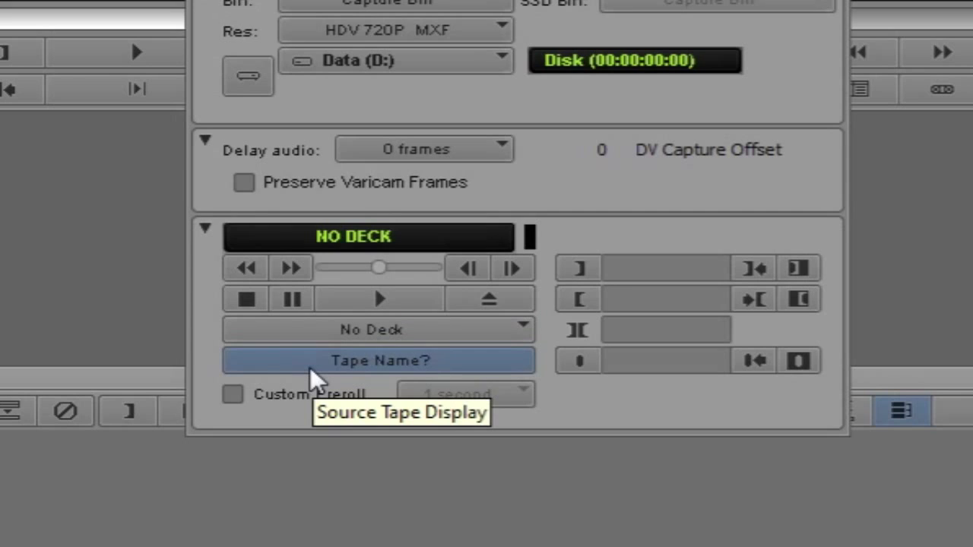
click(532, 329)
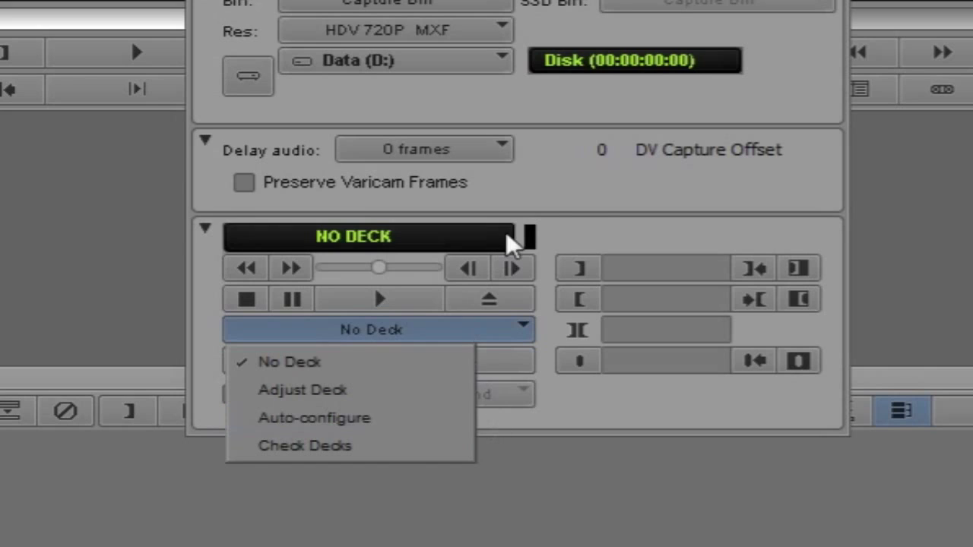
click(554, 209)
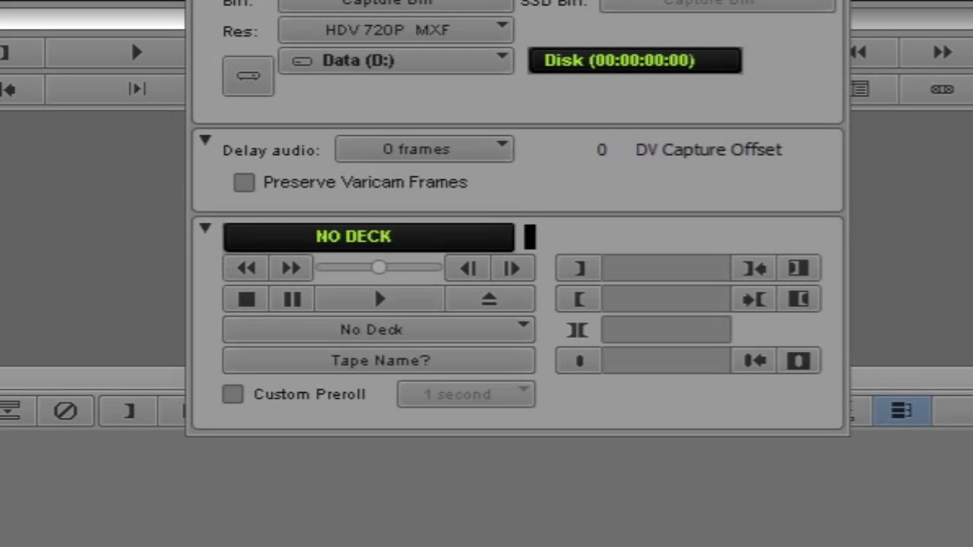
Step: Associate a new source tape named 001 with the deck even though no deck is connected
click(402, 363)
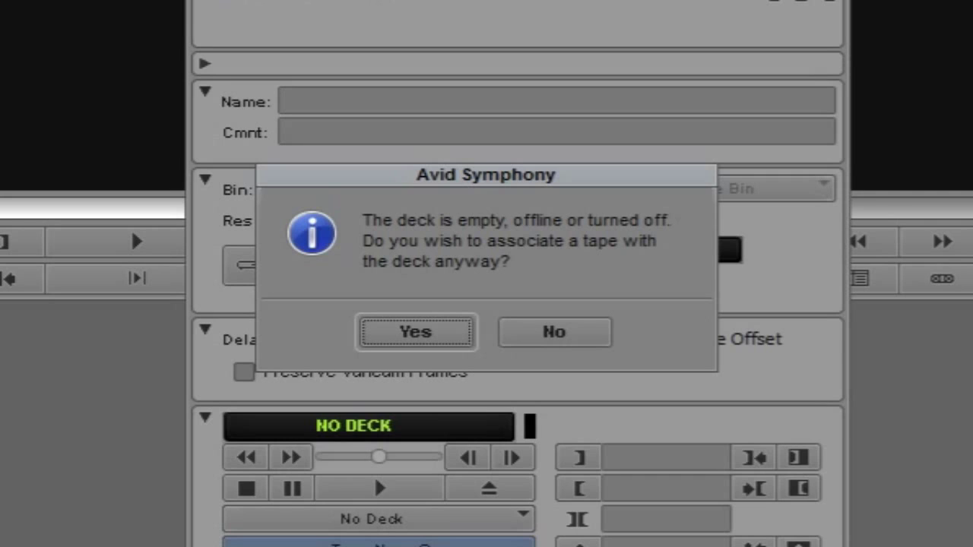
click(422, 322)
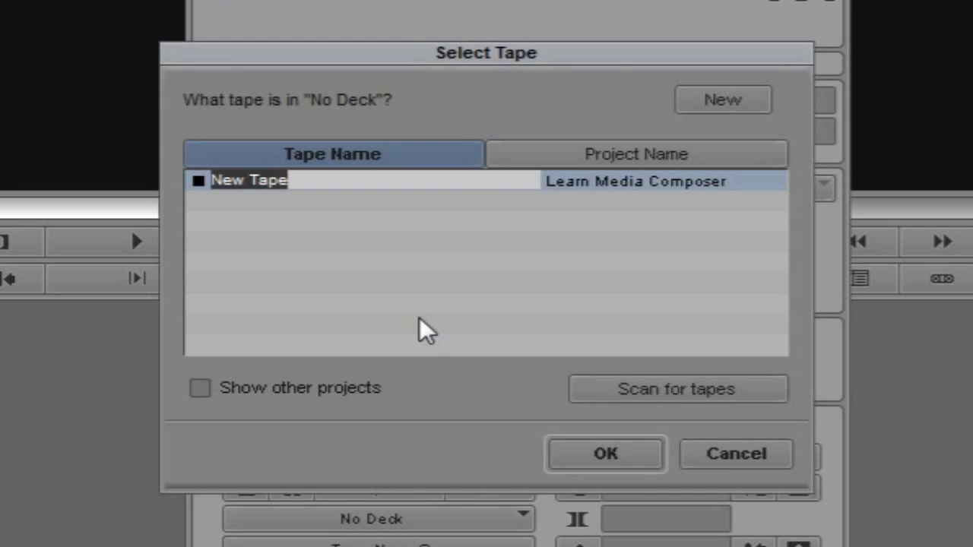
text(001)
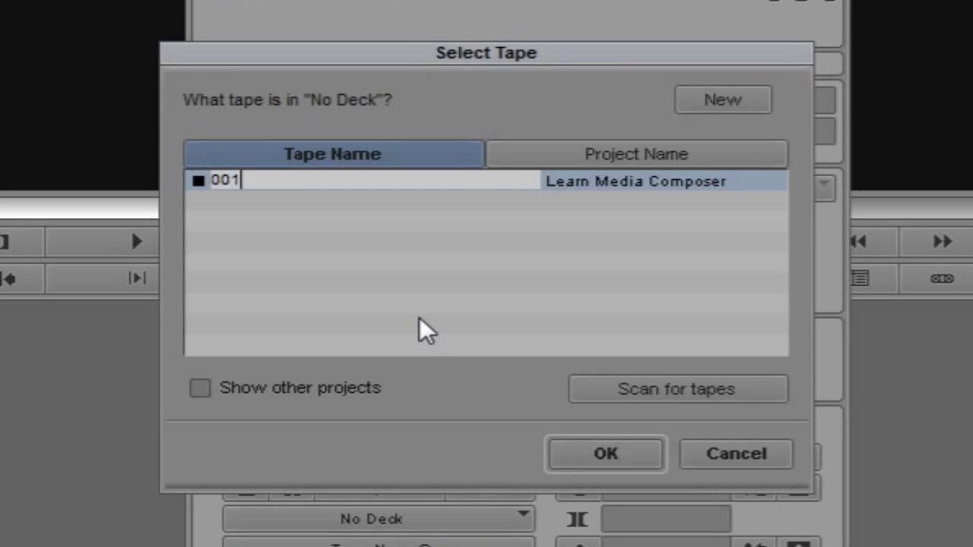
click(619, 465)
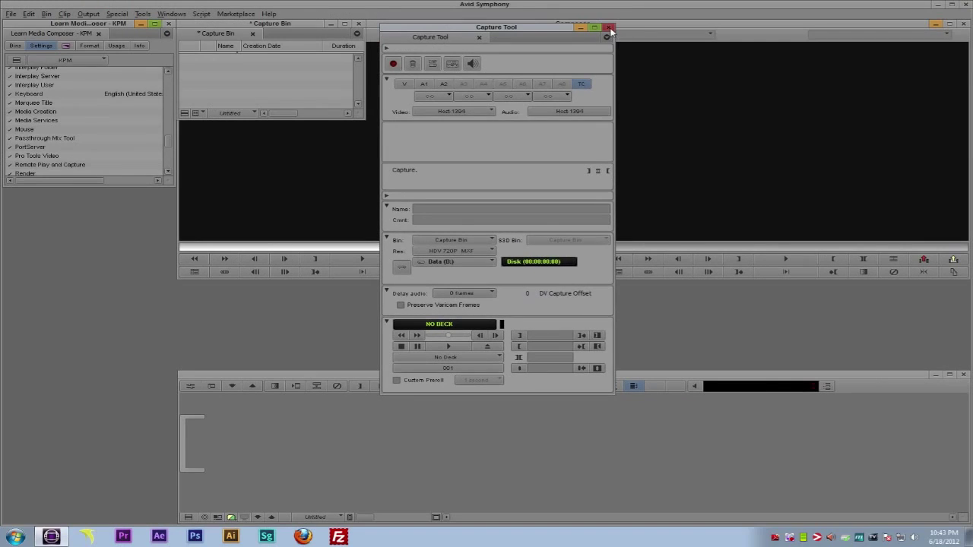
Step: Close the Capture tool and open the Boxing bin from the Stock Footage project through the project's bin list
click(611, 28)
click(15, 46)
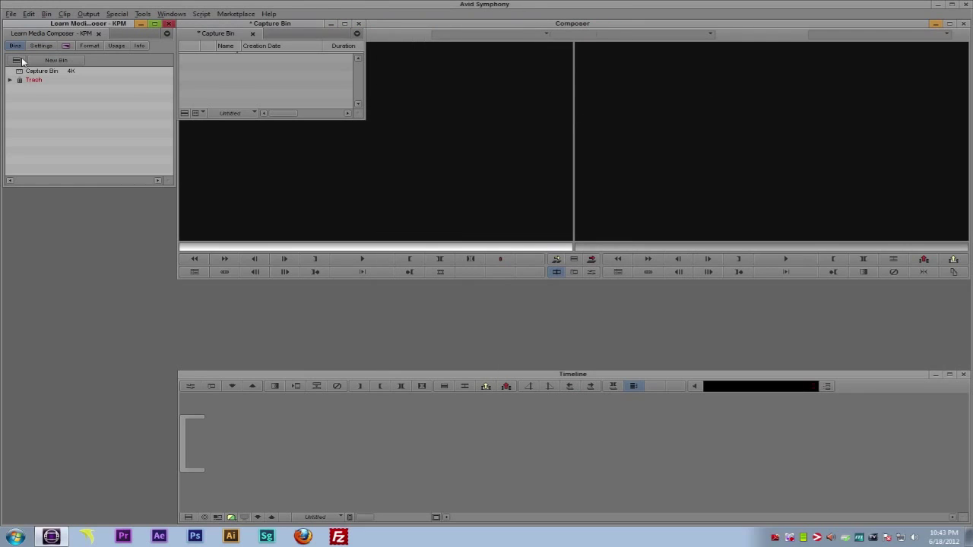
key(ctrl+o)
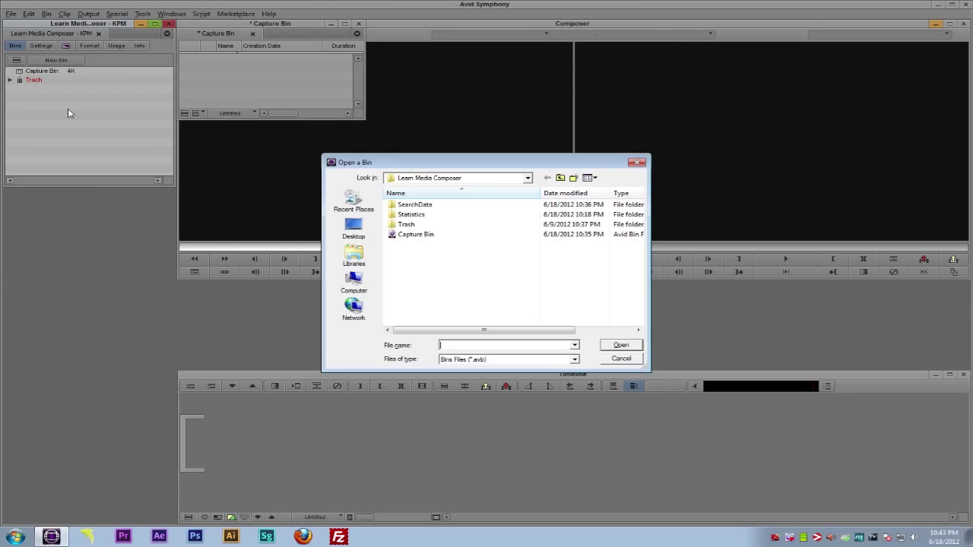
click(560, 177)
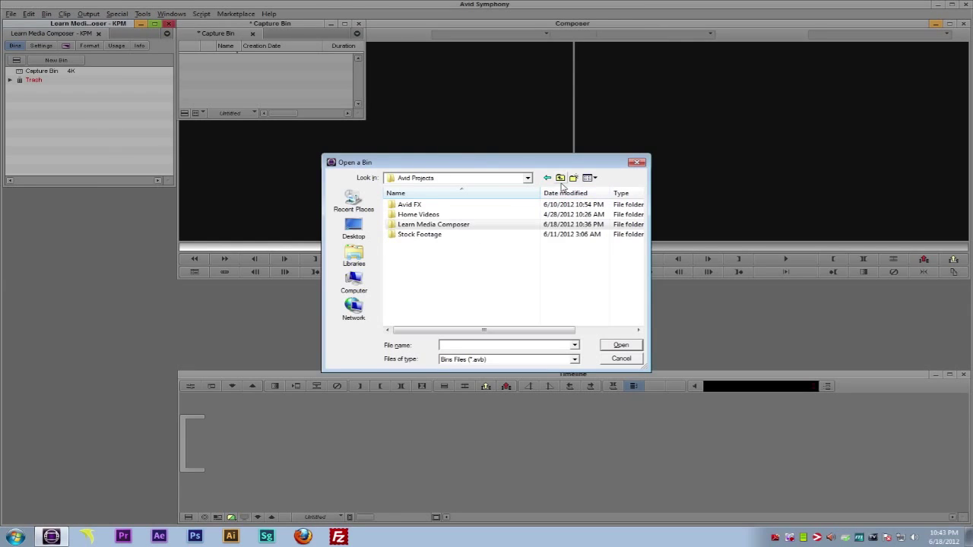
double_click(422, 234)
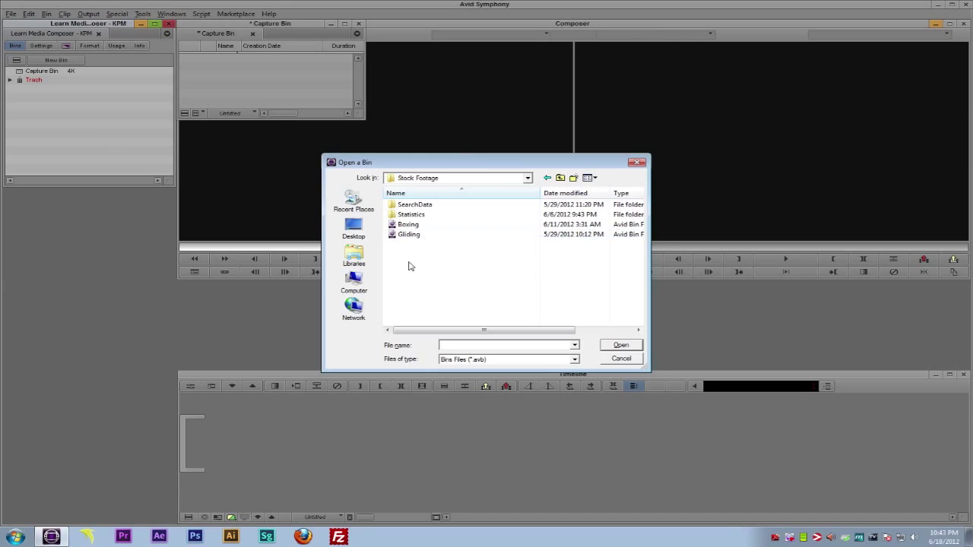
click(410, 225)
double_click(409, 226)
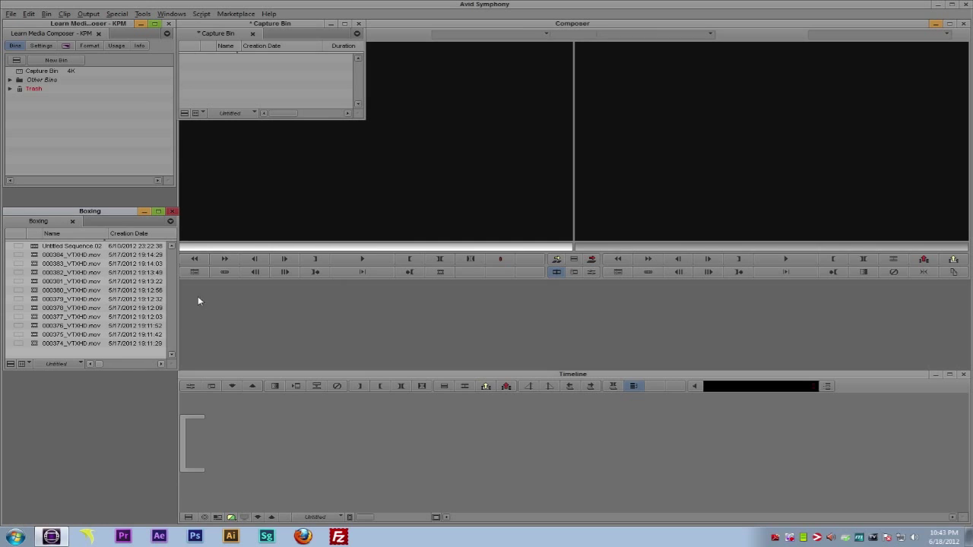
Step: Load the clip 000384_VTXHD.mov into the source monitor and scrub to 01:00:04:00
double_click(31, 255)
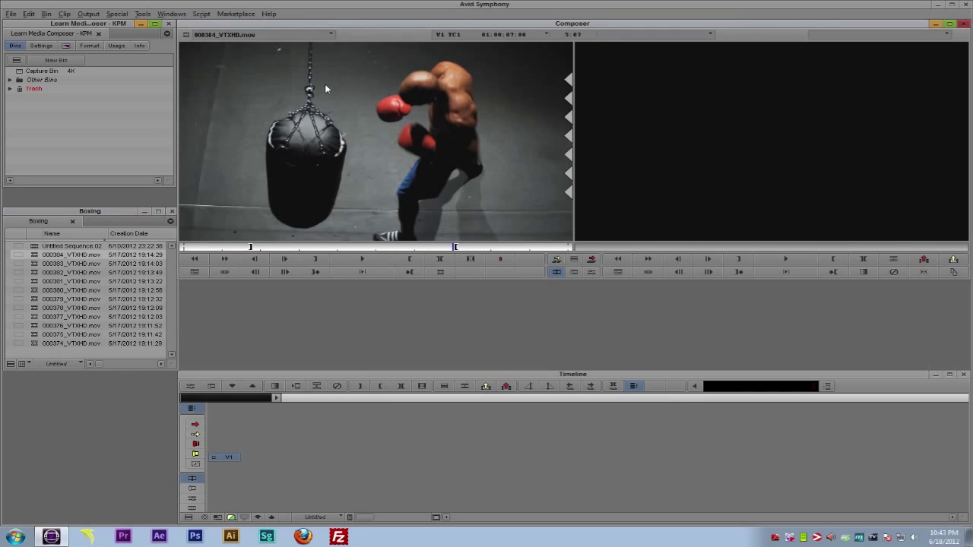
drag(293, 249, 337, 249)
Step: Enlarge the Boxing bin window until all its columns fit and open the list of bin views
click(119, 214)
drag(174, 365, 693, 372)
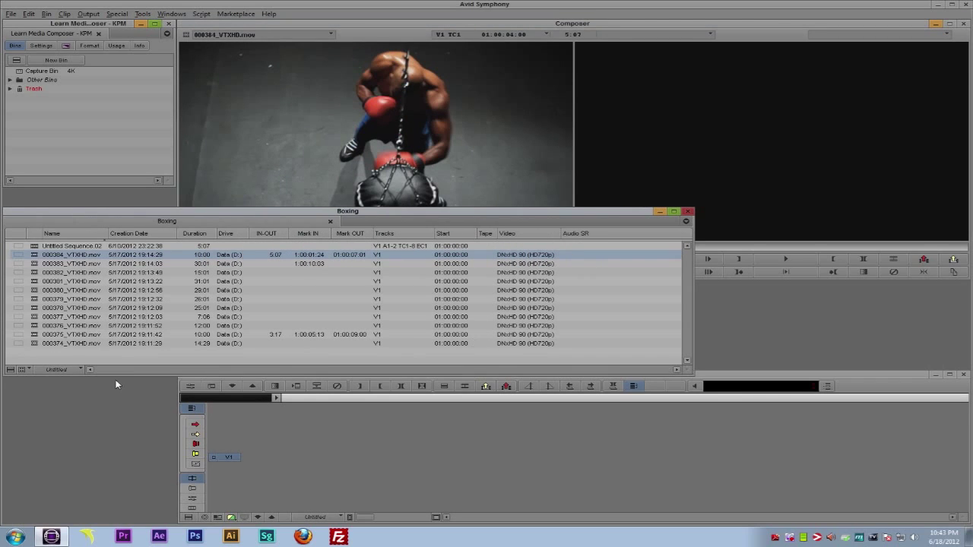
click(72, 370)
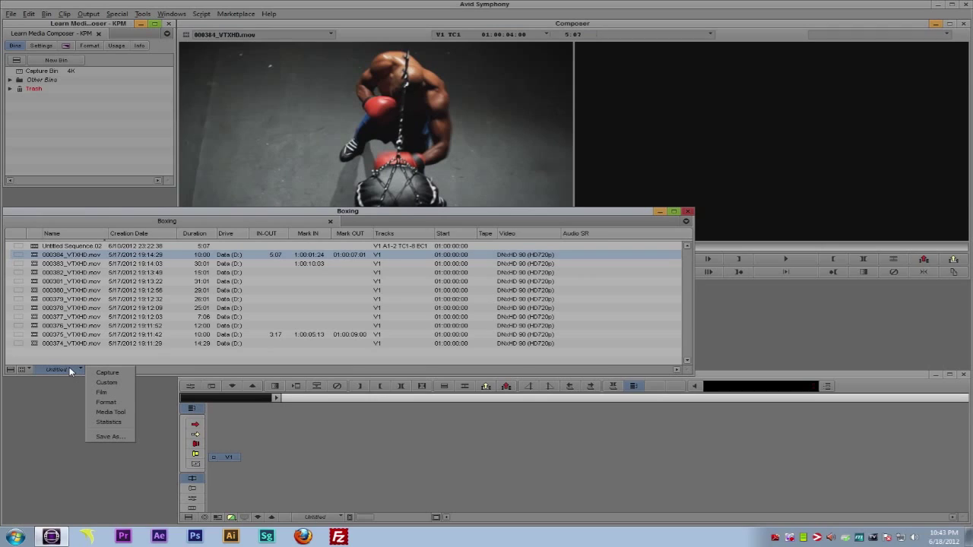
Step: Delete all six bin view settings, from Capture through Statistics, from the project's user settings
click(95, 154)
click(41, 46)
scroll(114, 122, up, 5)
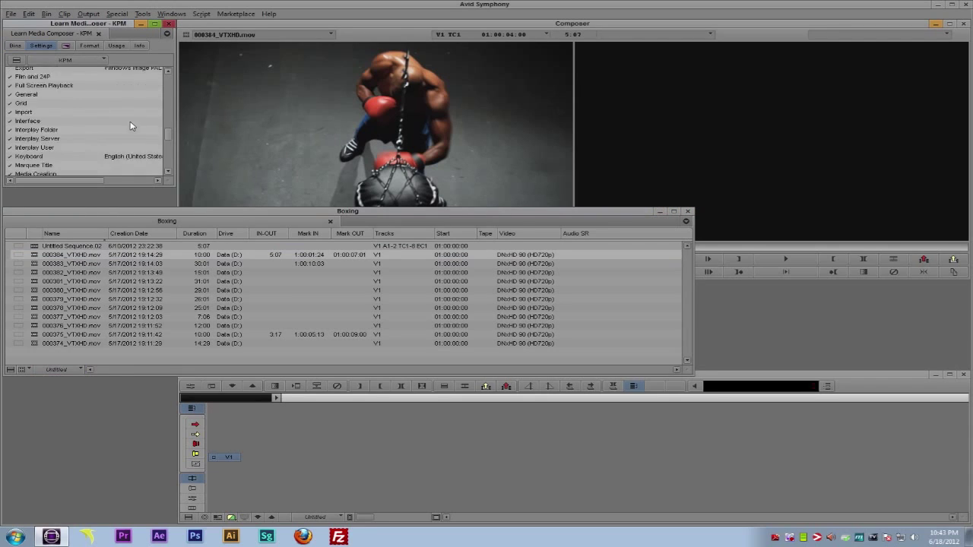
scroll(114, 121, up, 5)
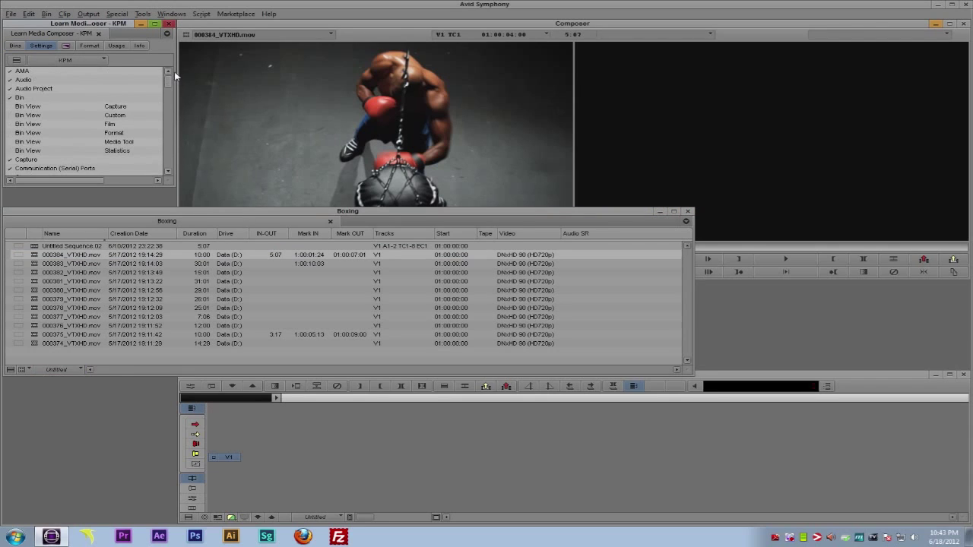
click(23, 106)
shift+click(24, 152)
key(Delete)
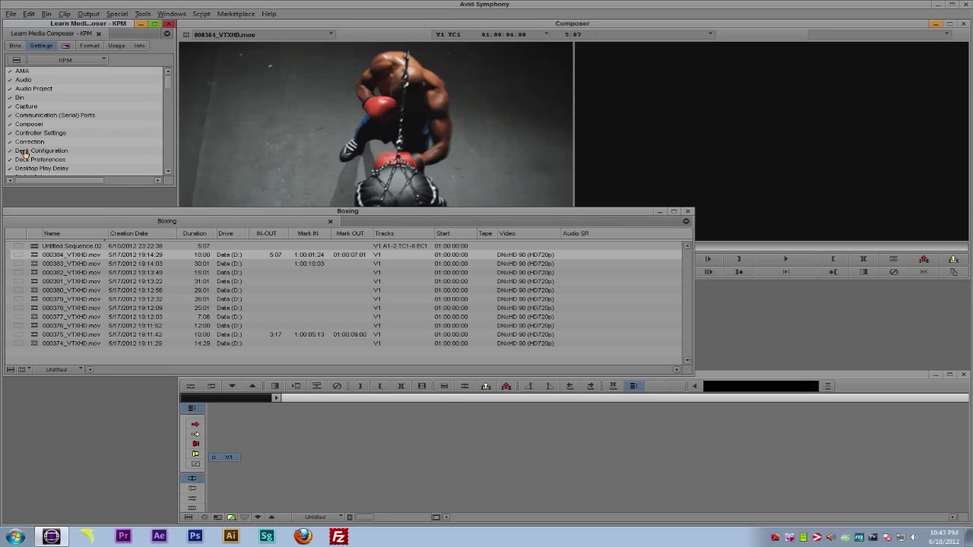
Step: Open the column selection for the Boxing bin and deselect every column
click(16, 370)
click(15, 370)
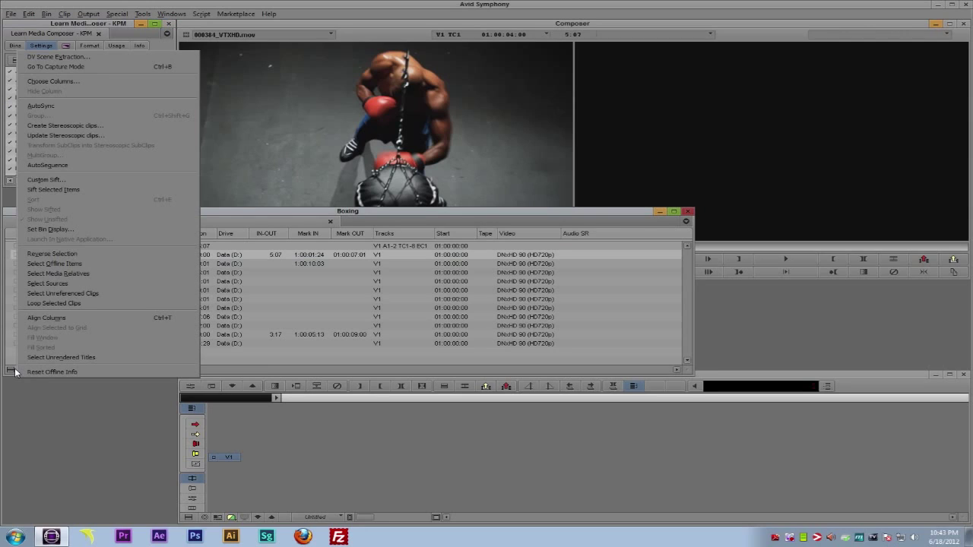
click(99, 81)
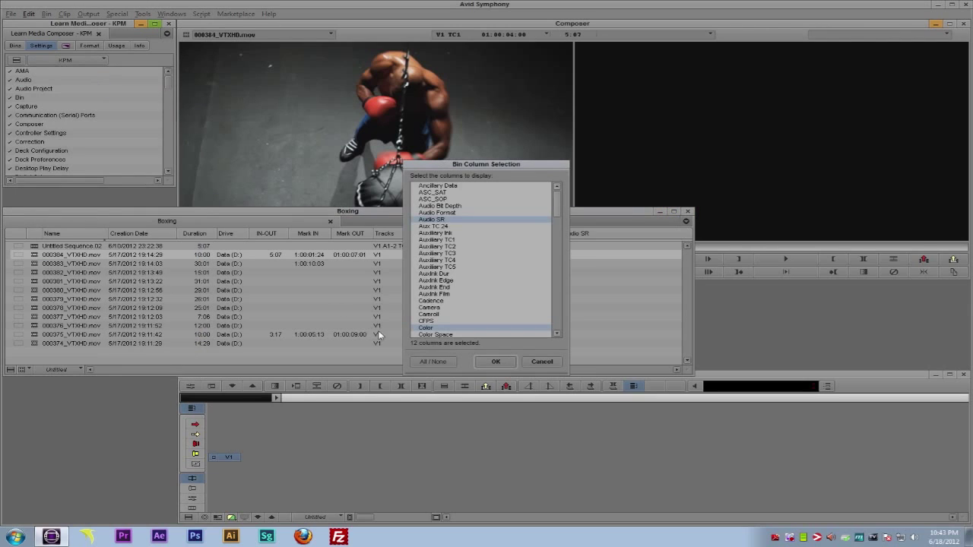
click(429, 360)
click(428, 361)
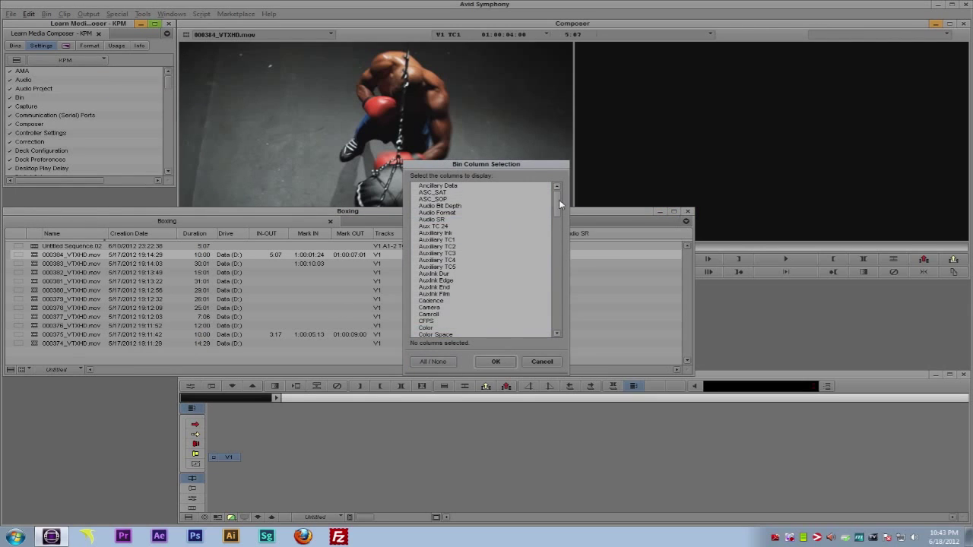
Step: Select the Drive, Duration, End, Start and Tape columns for the Boxing bin and apply the selection
drag(559, 199, 564, 232)
click(477, 226)
click(476, 232)
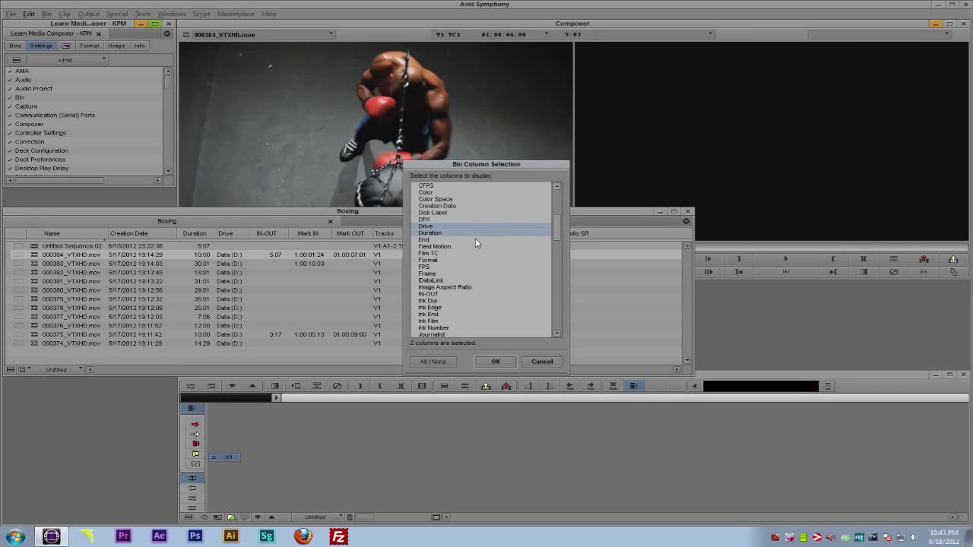
click(475, 239)
drag(554, 234, 555, 290)
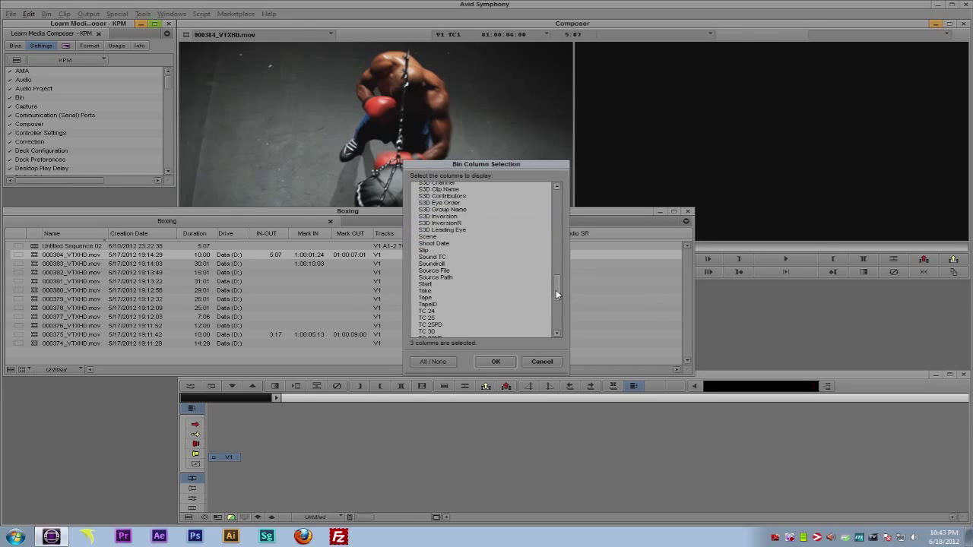
click(434, 284)
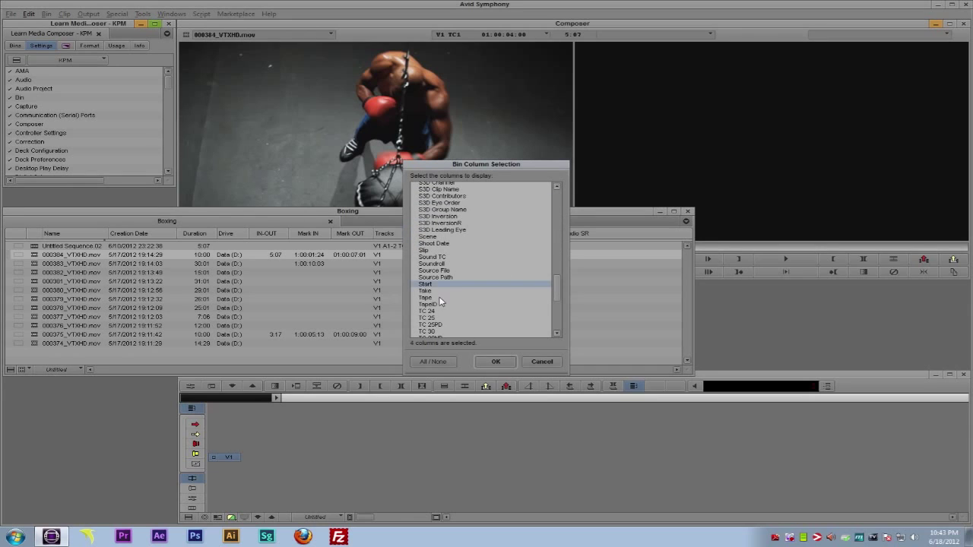
click(442, 297)
click(495, 362)
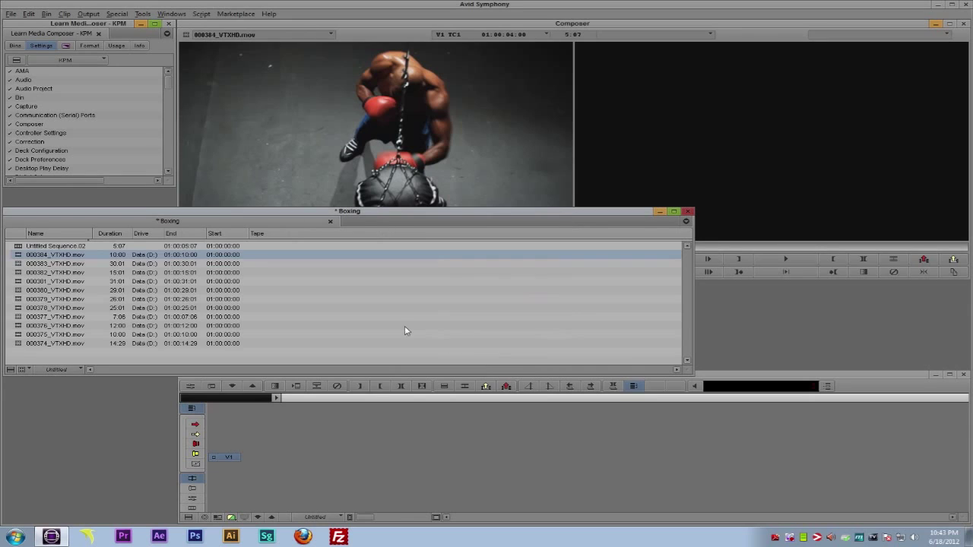
Step: Move the Drive column behind Tape and delete Untitled Sequence.02 from the Boxing bin
drag(142, 233, 286, 237)
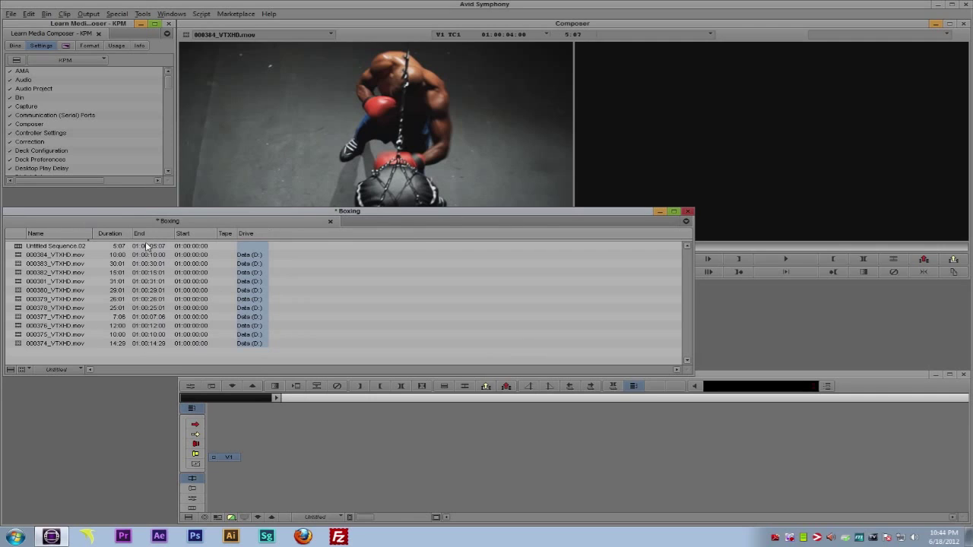
click(17, 249)
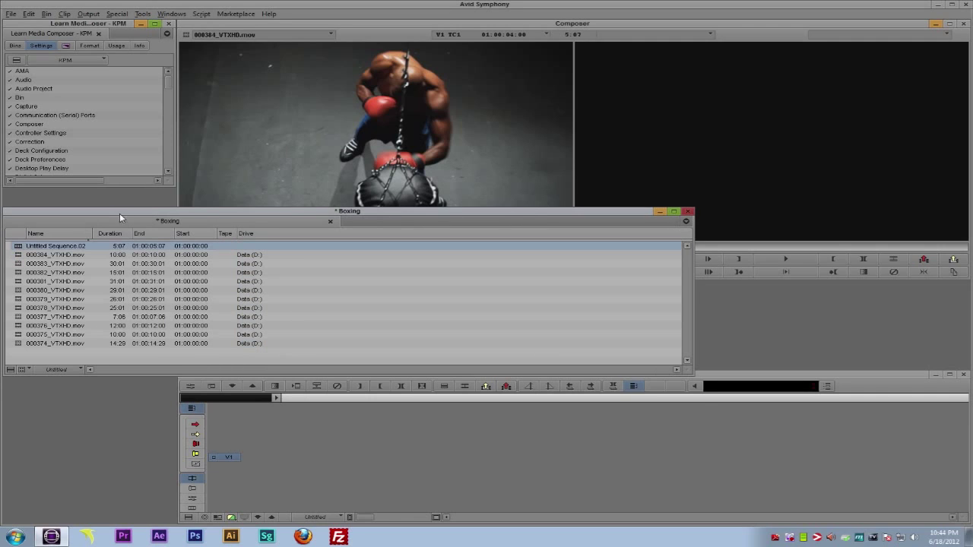
drag(120, 213, 124, 304)
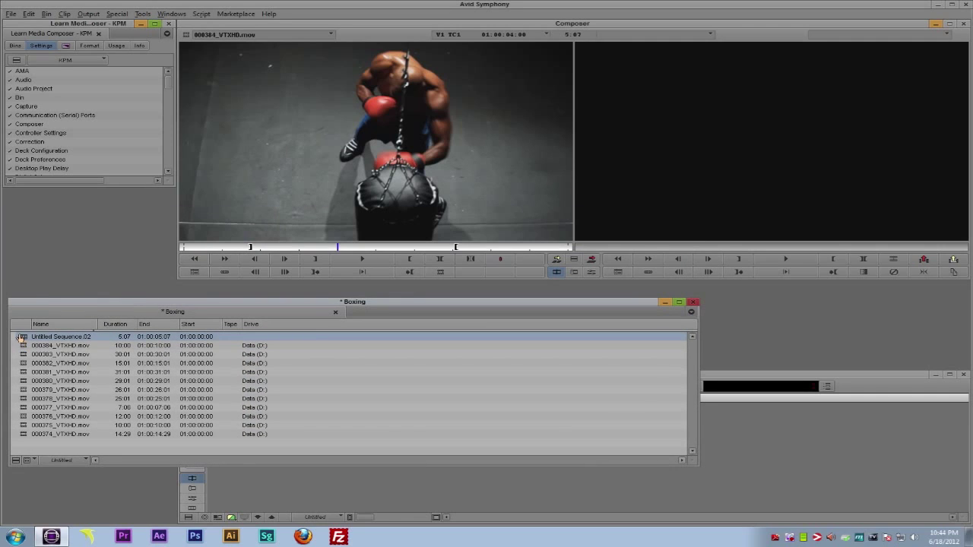
key(Delete)
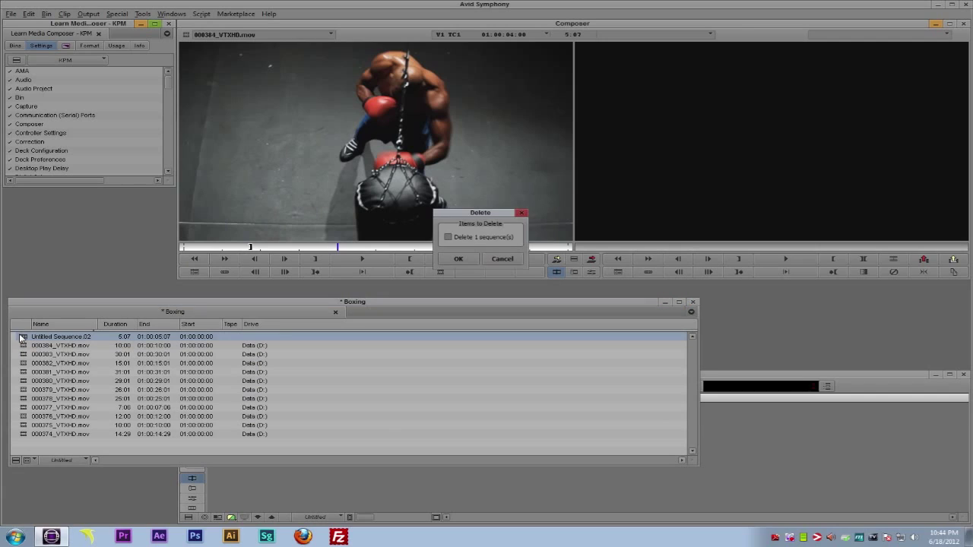
click(457, 258)
drag(321, 301, 302, 288)
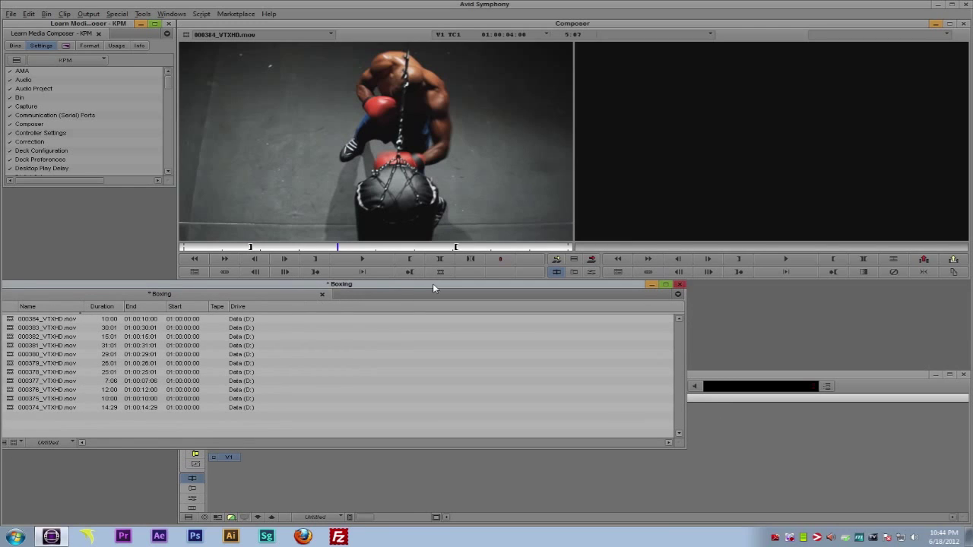
Step: Open the Modify dialog for clip 000384_VTXHD.mov and choose Set Source as the modification
click(396, 116)
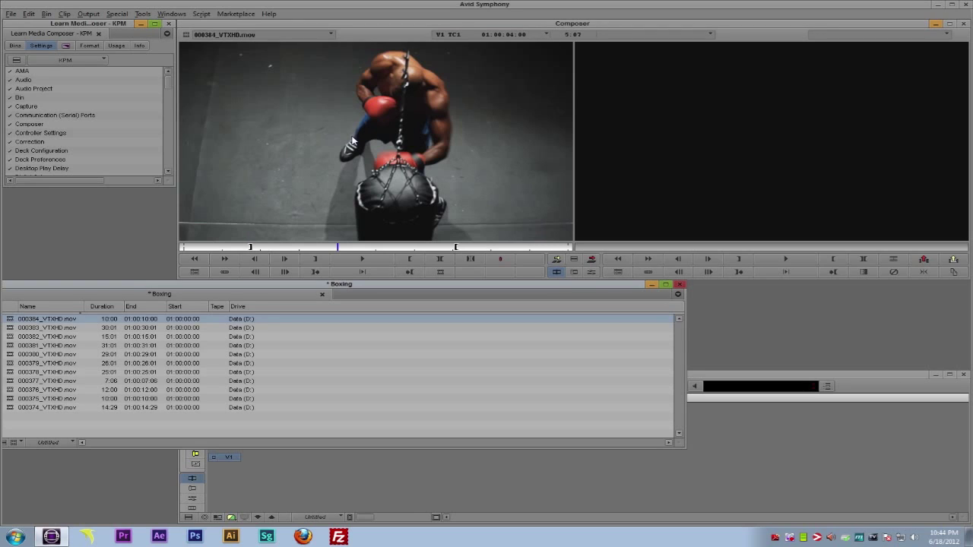
drag(135, 287, 176, 291)
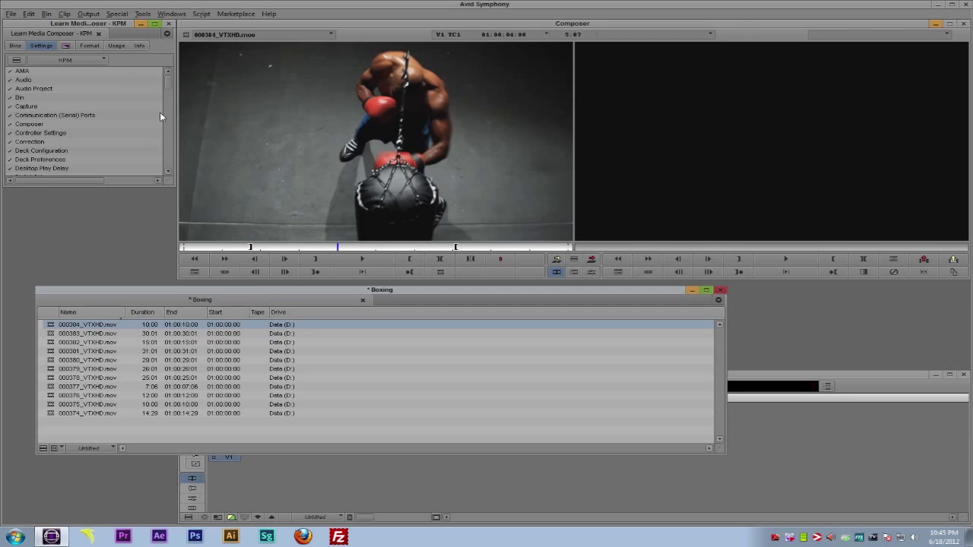
click(64, 14)
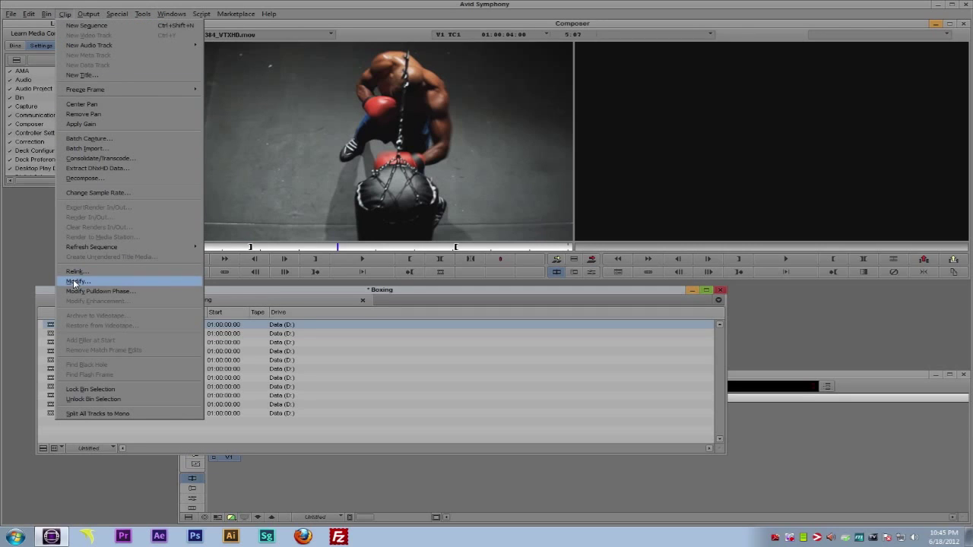
click(237, 291)
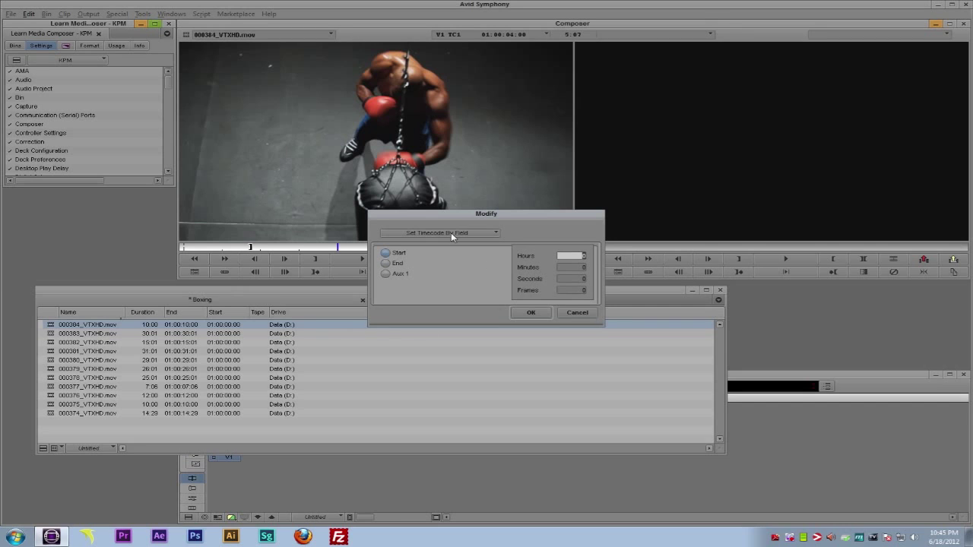
click(488, 234)
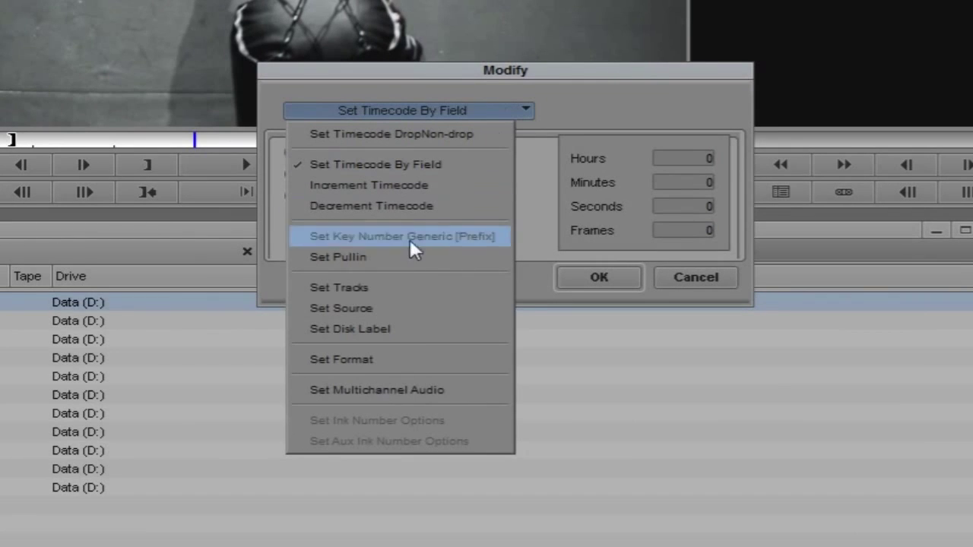
click(412, 309)
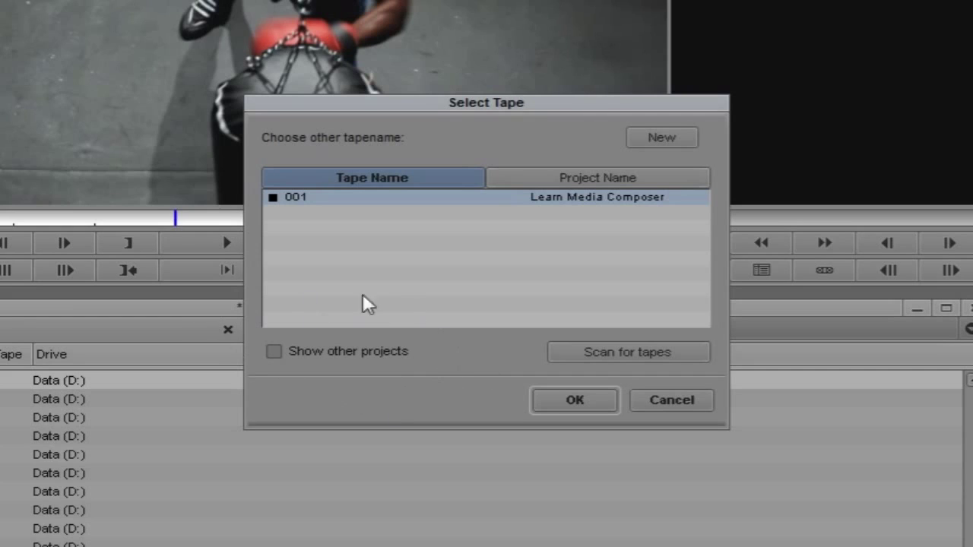
Step: Create a new tape named VTHD Disc 5 and assign it as the clip's source, accepting the change to its associated media
drag(444, 108, 390, 56)
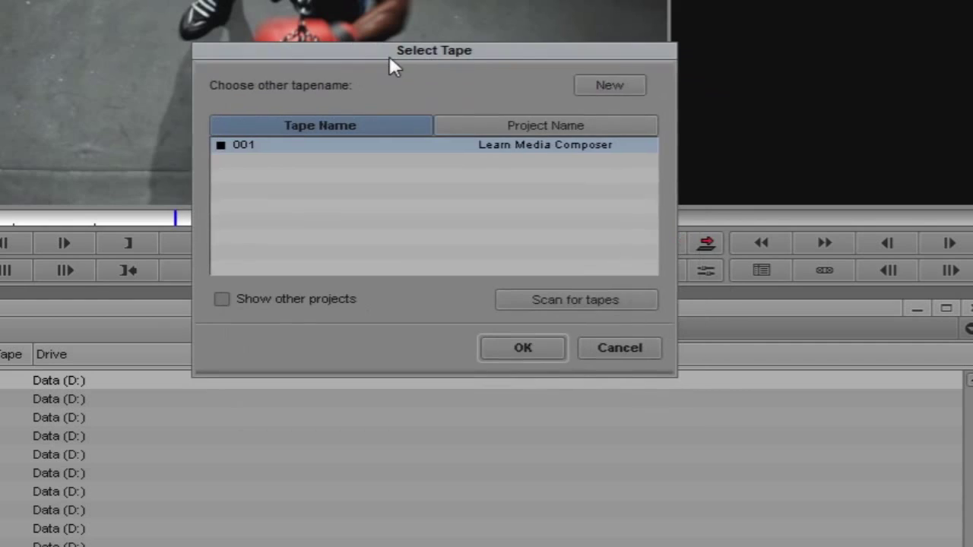
click(607, 85)
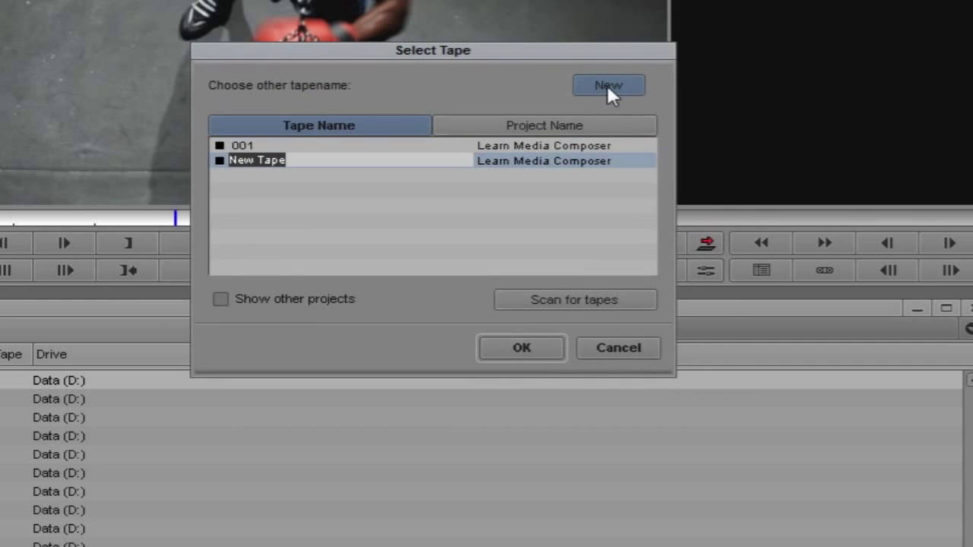
text(VTHD D)
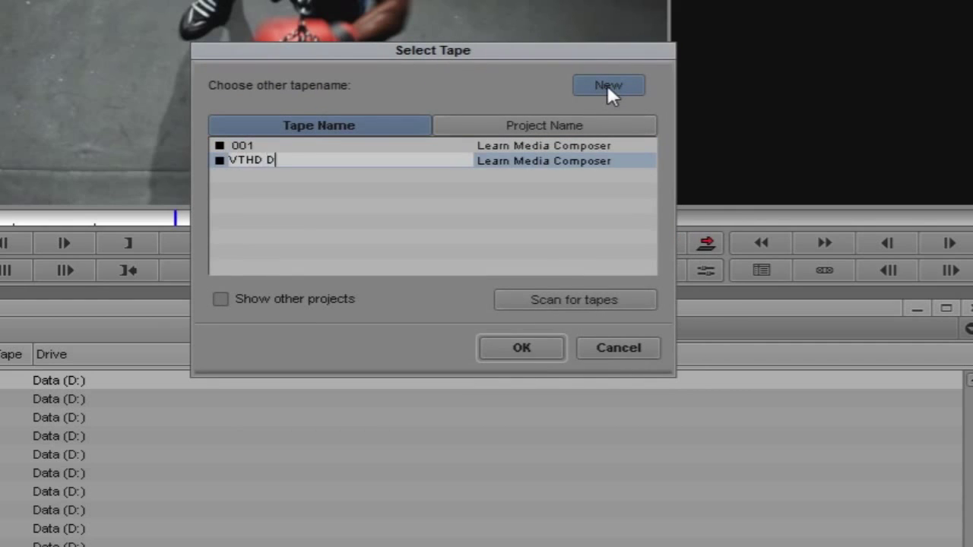
text(isc 5)
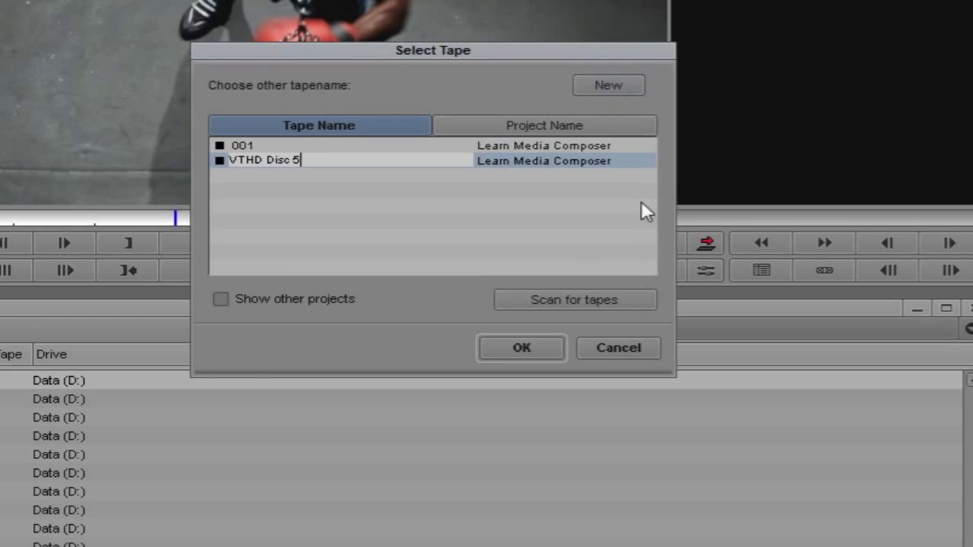
click(523, 347)
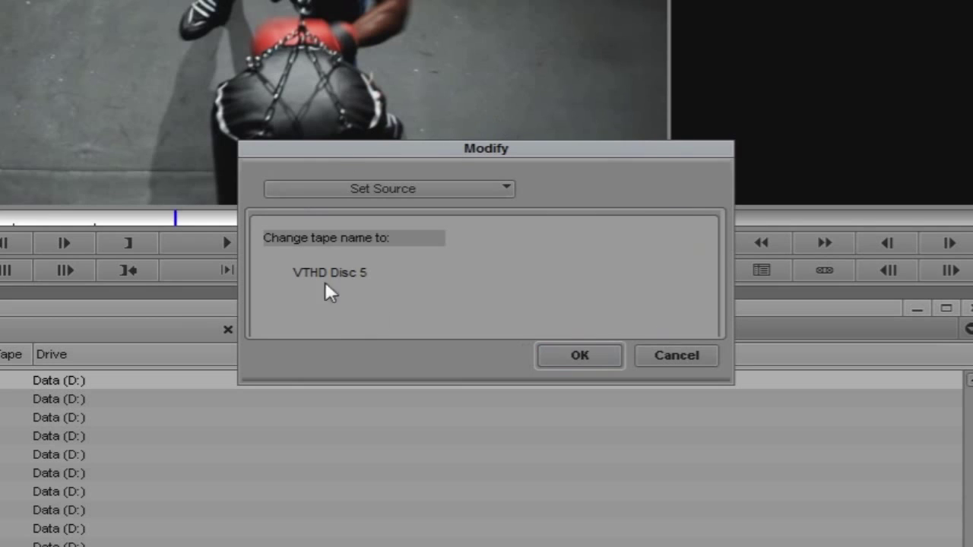
click(581, 359)
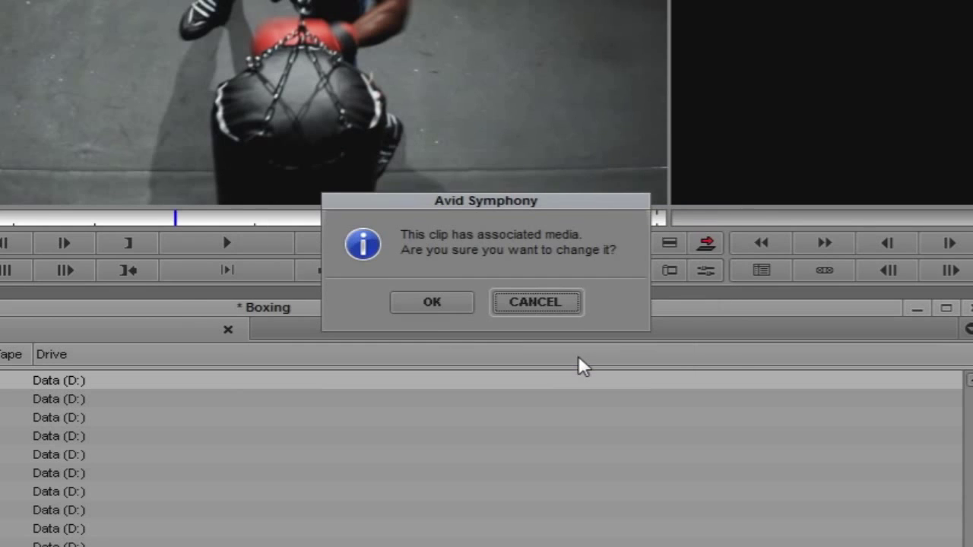
click(434, 304)
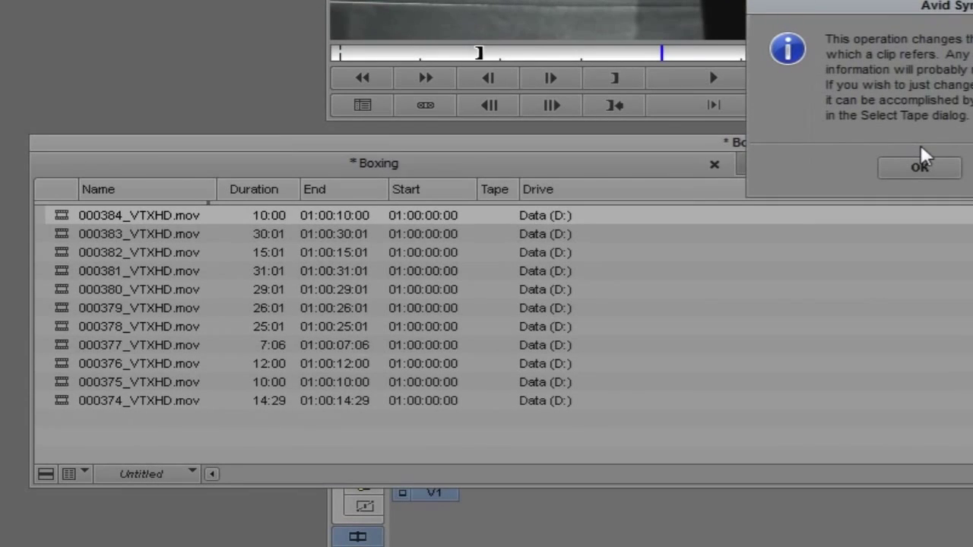
click(920, 166)
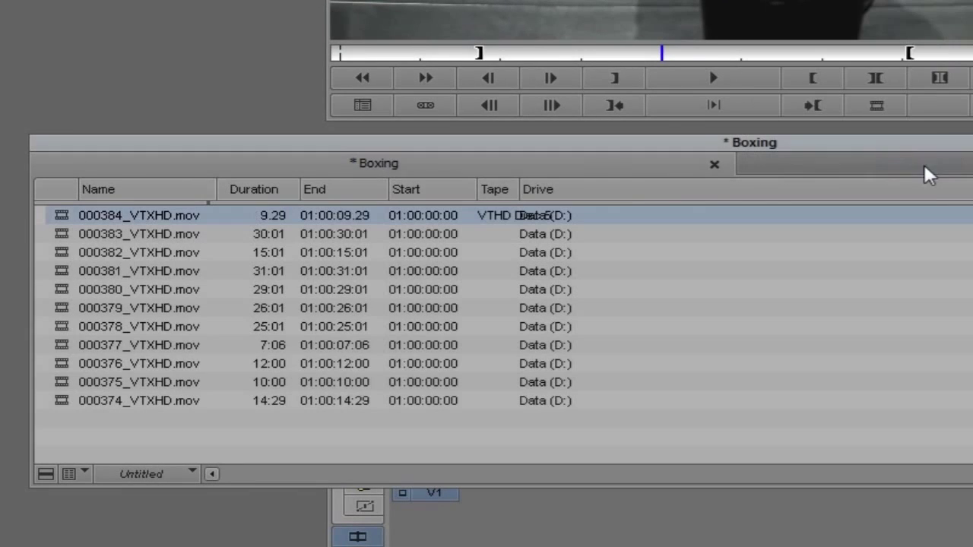
Step: Widen the Tape column in the Boxing bin so the full tape name fits before Drive
click(515, 195)
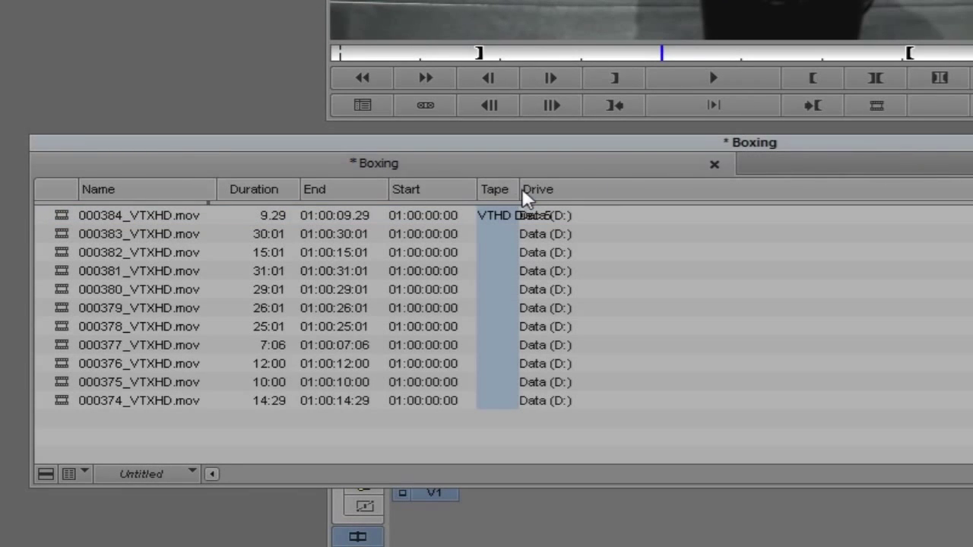
click(529, 197)
drag(523, 194, 689, 211)
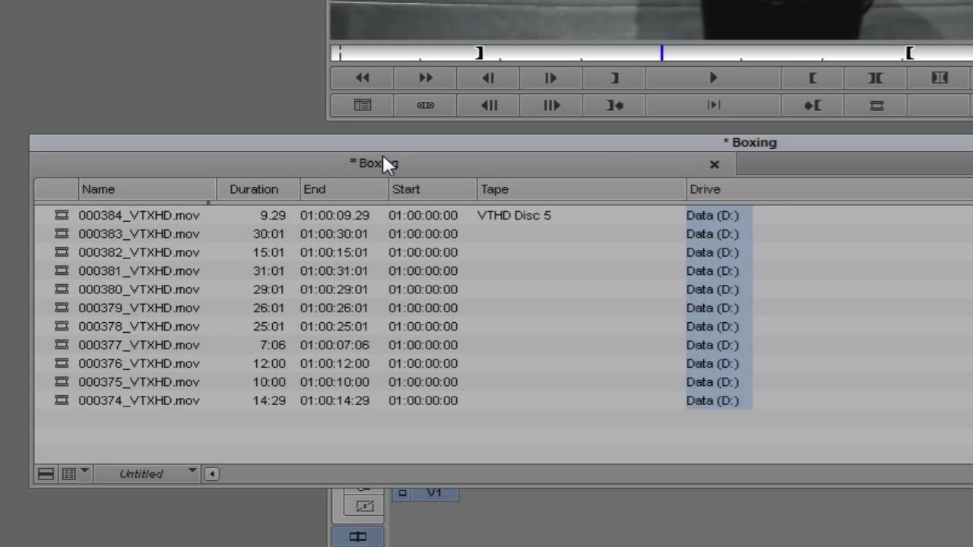
Step: Open the Tape entry of 000384_VTXHD.mov for editing directly in the bin and leave it as VTHD Disc 5
click(517, 221)
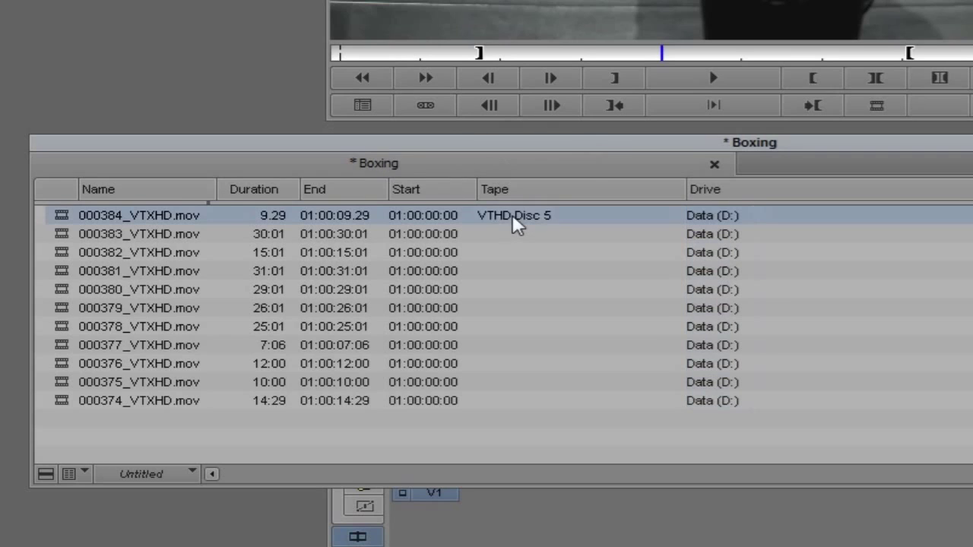
click(517, 223)
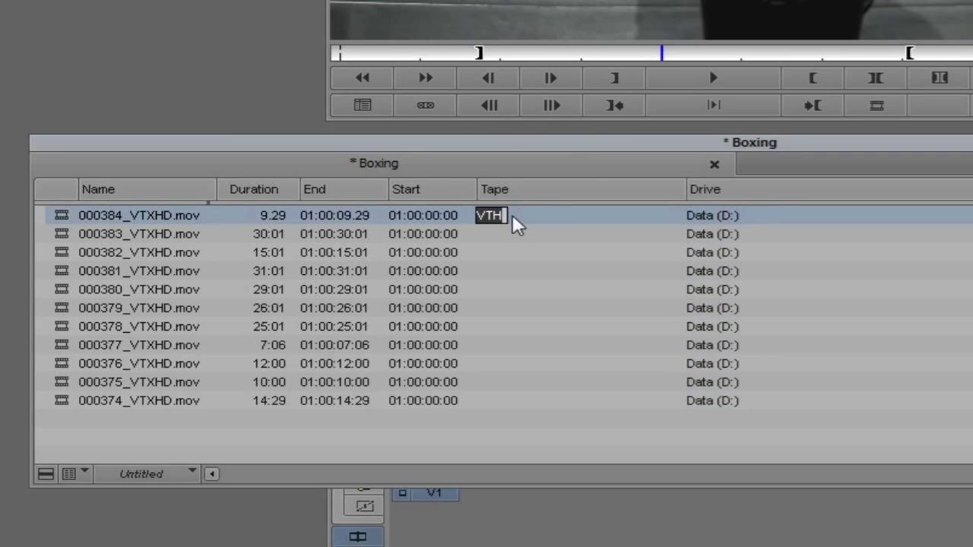
text(VTHD Disc 5)
click(509, 429)
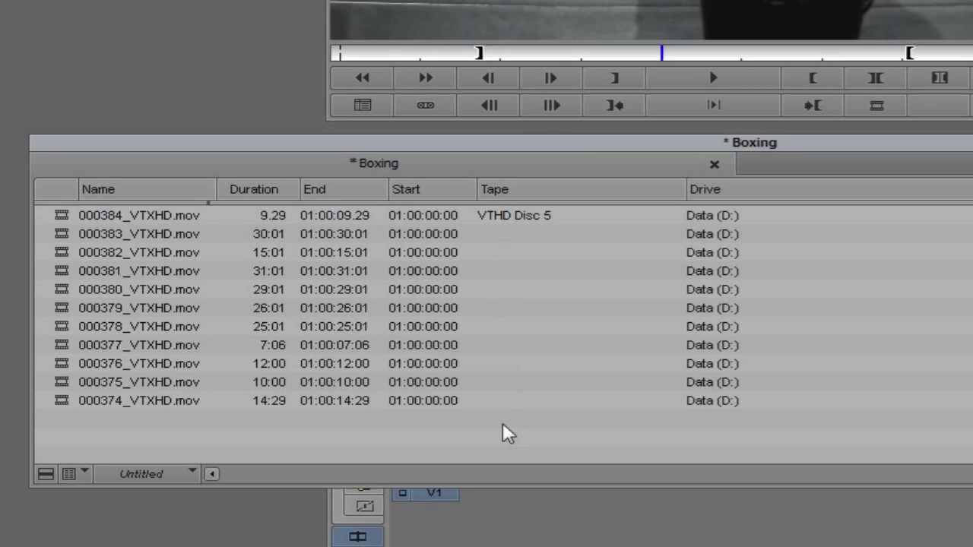